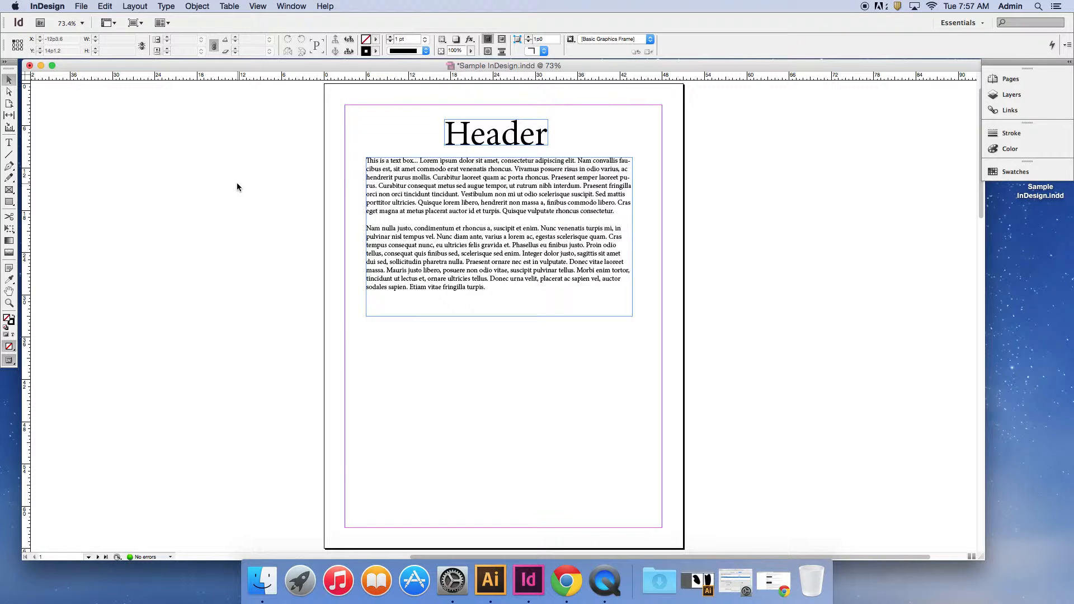
Review the blank spread on pages 2–3 and the two artboards of Sample_Illustrator.ai in Illustrator, returning to the InDesign document.
scroll(236, 185, down, 10)
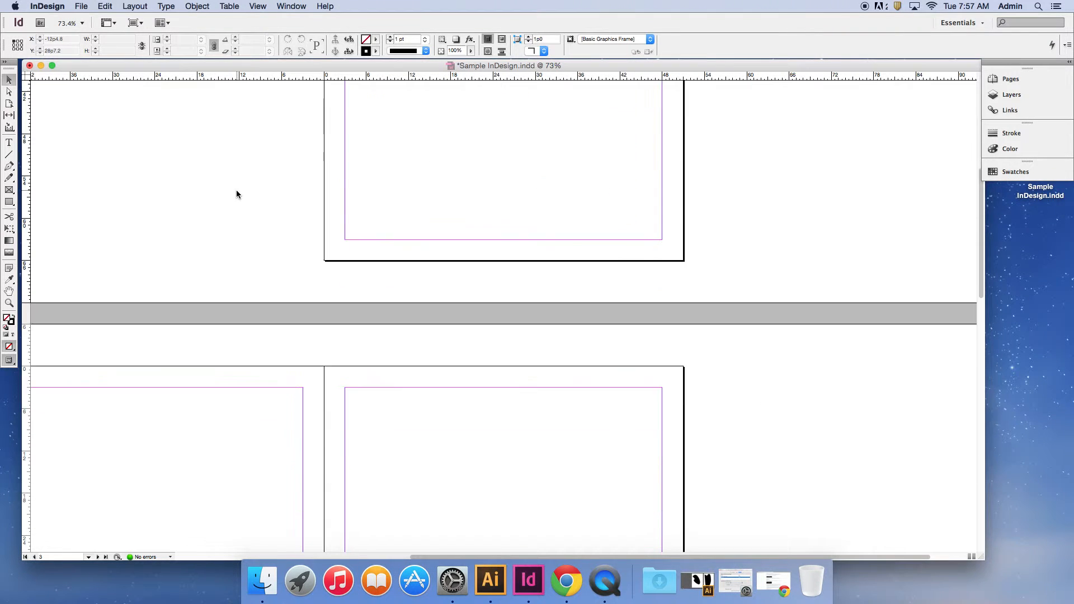
scroll(236, 194, down, 4)
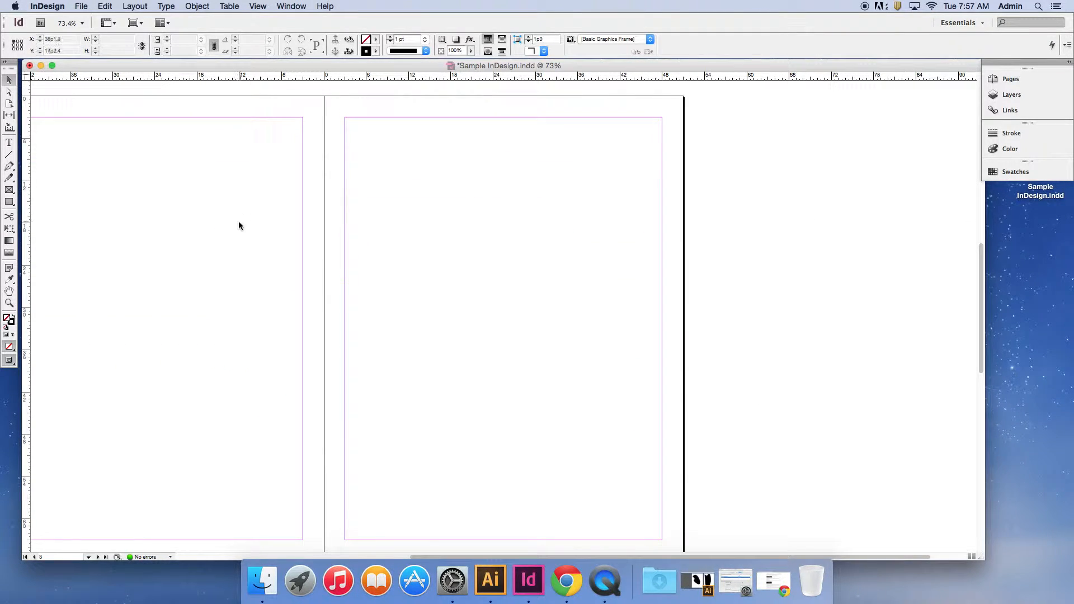
drag(239, 262, 314, 247)
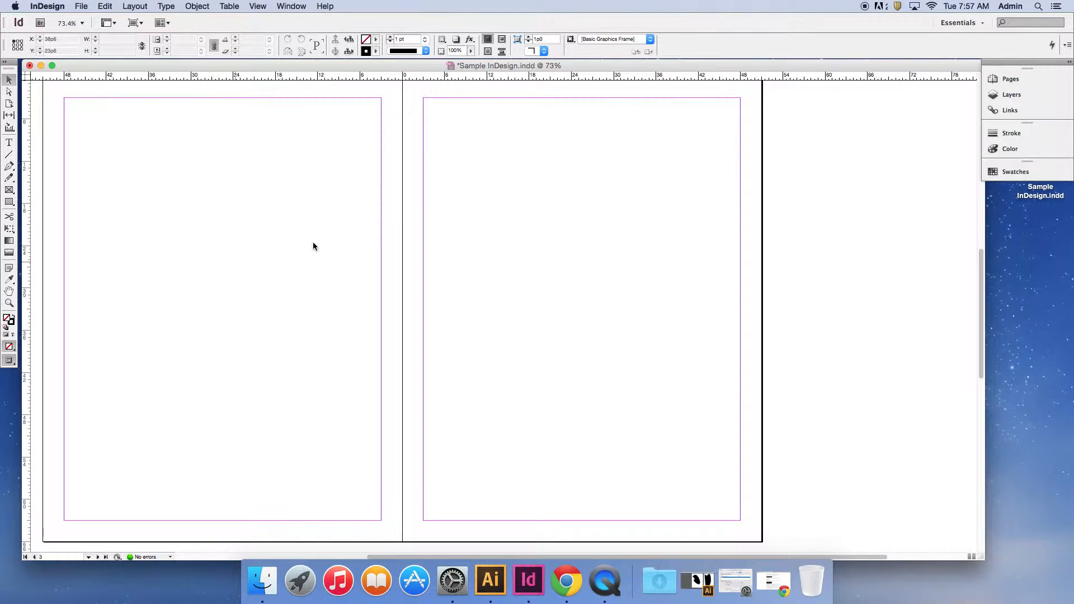
click(490, 580)
drag(681, 364, 537, 355)
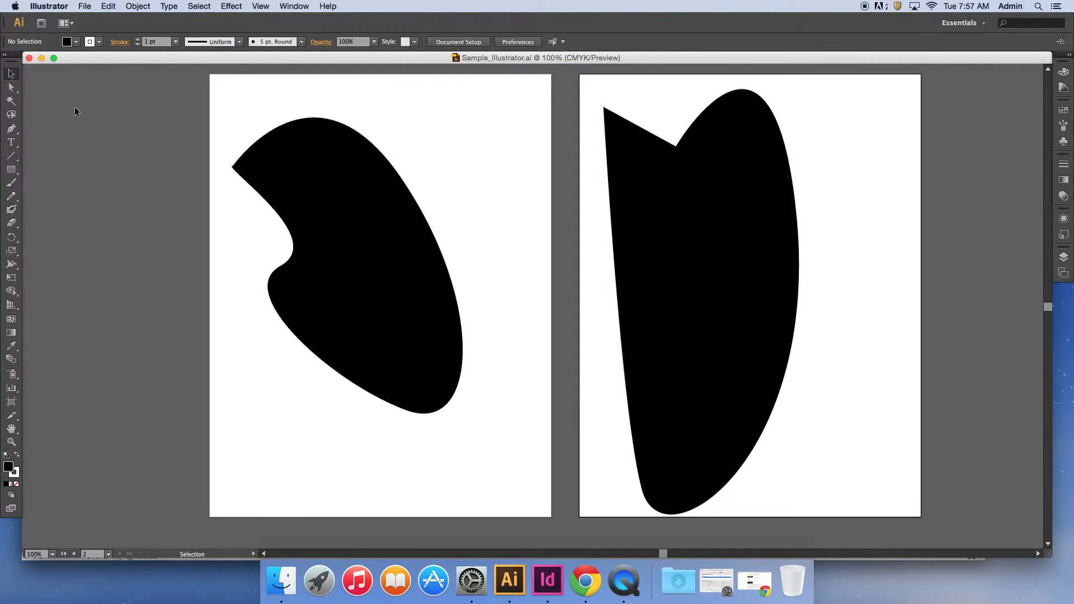
click(42, 58)
Choose Sample_Illustrator.ai from the Desktop as the file to place, with Show Import Options enabled.
click(83, 6)
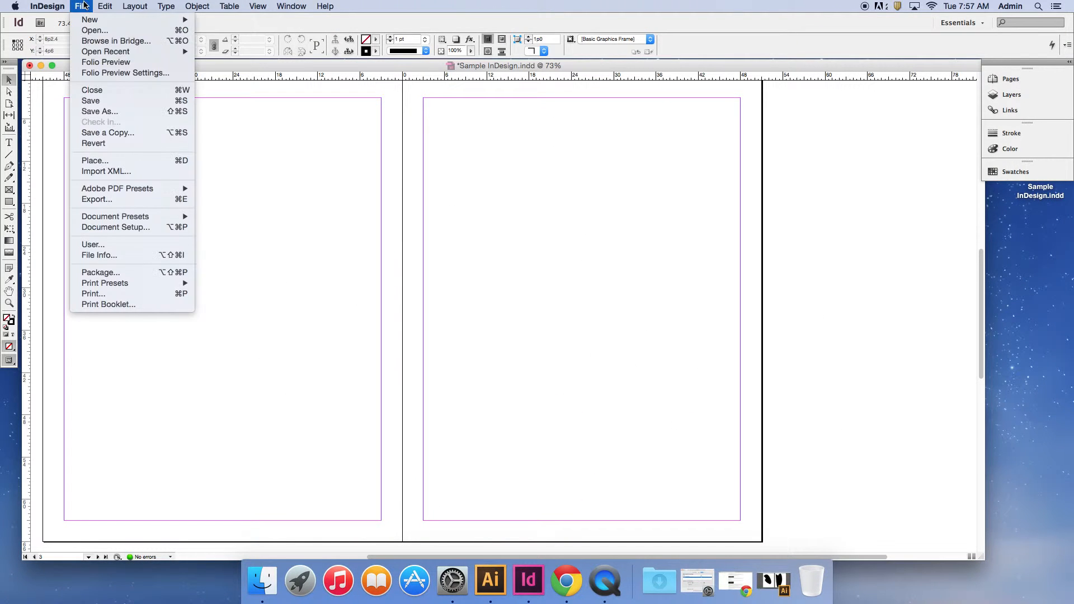
click(102, 161)
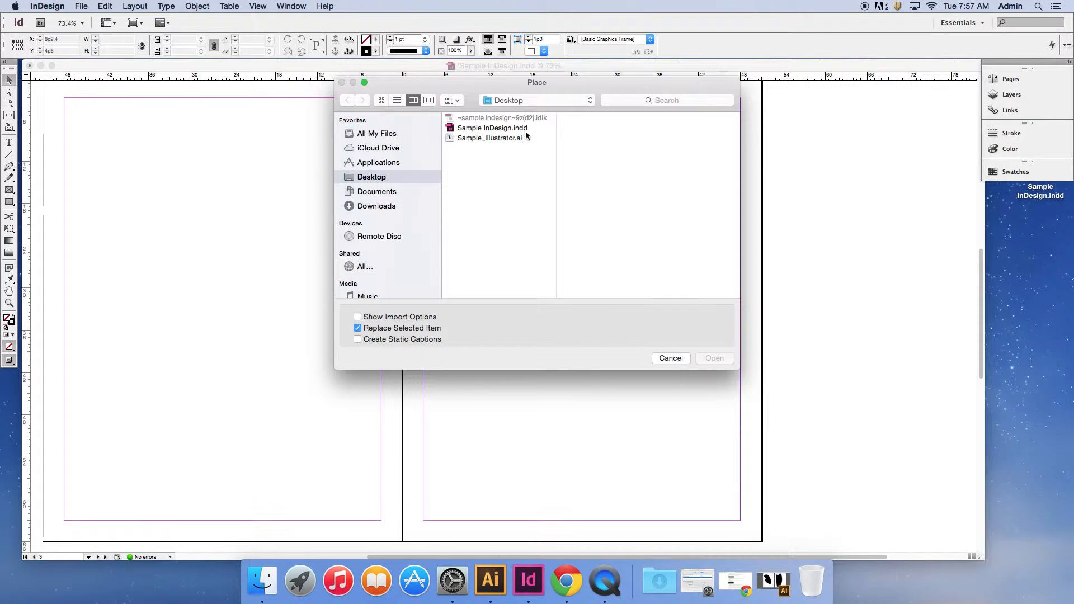
click(496, 138)
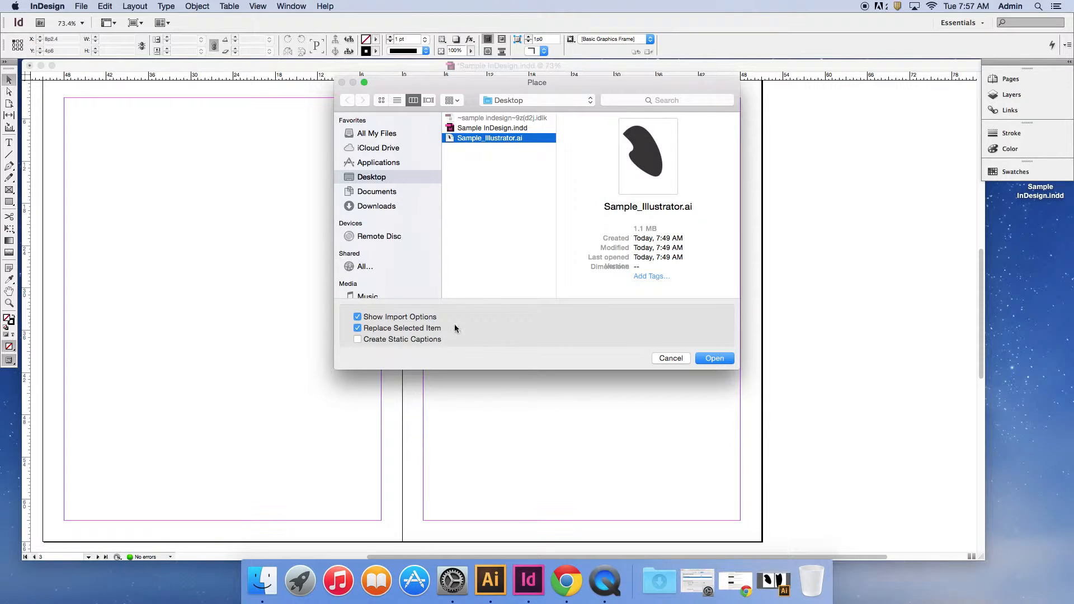
click(715, 359)
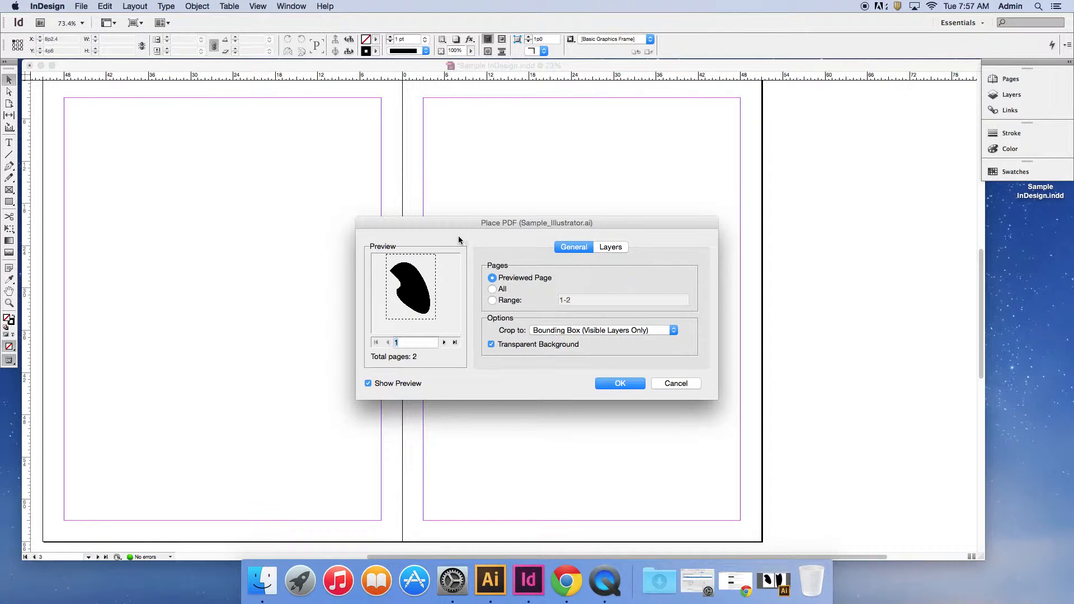
Import all pages of the Illustrator file, cropped to Bounding Box (Visible Layers Only) with a transparent background.
click(492, 290)
click(538, 331)
click(541, 309)
click(612, 248)
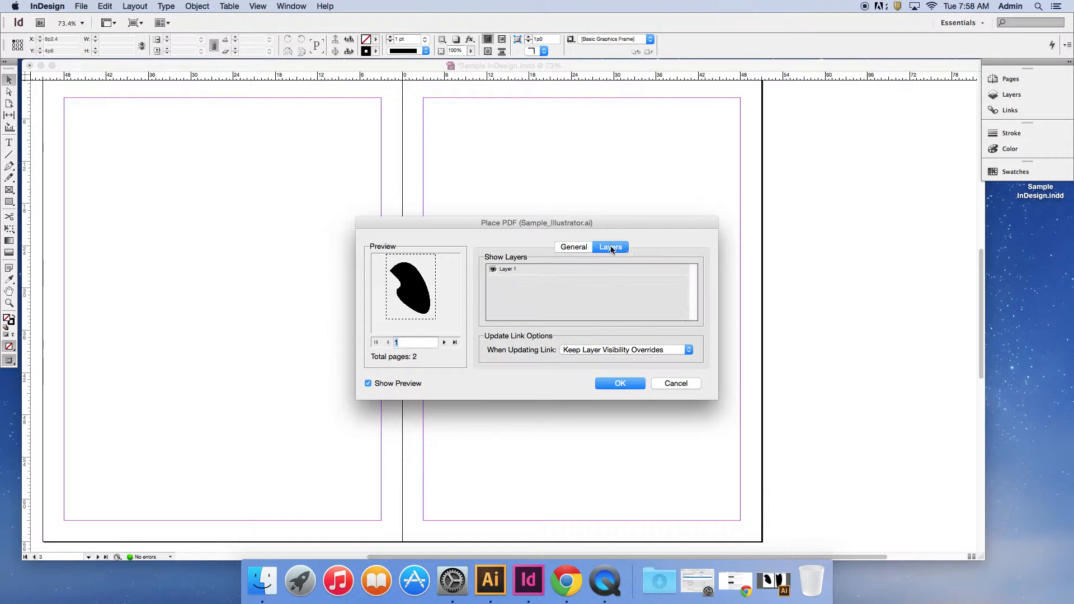
click(570, 250)
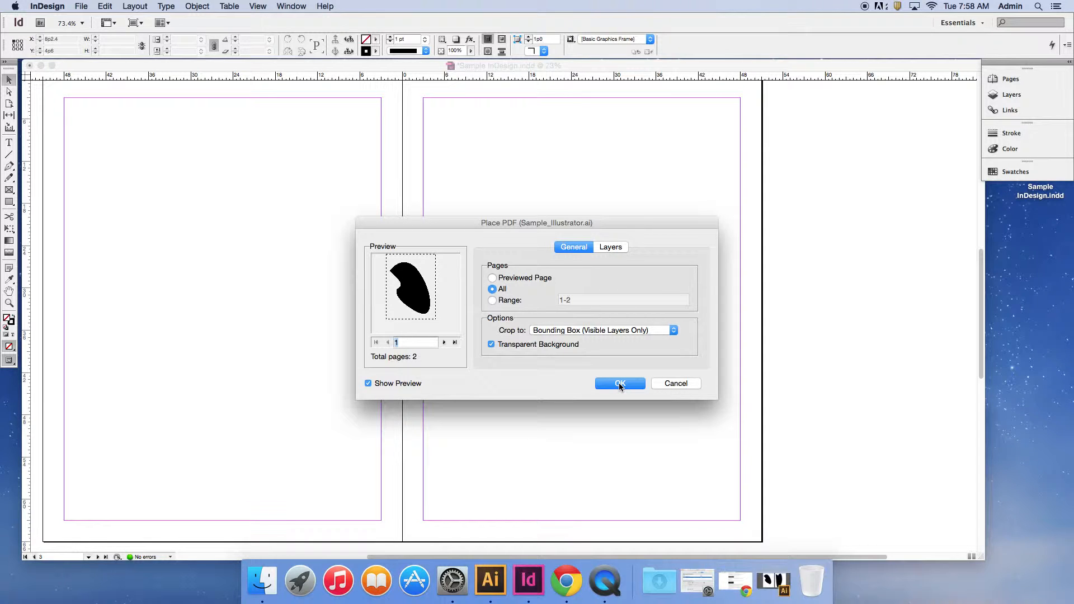
click(620, 385)
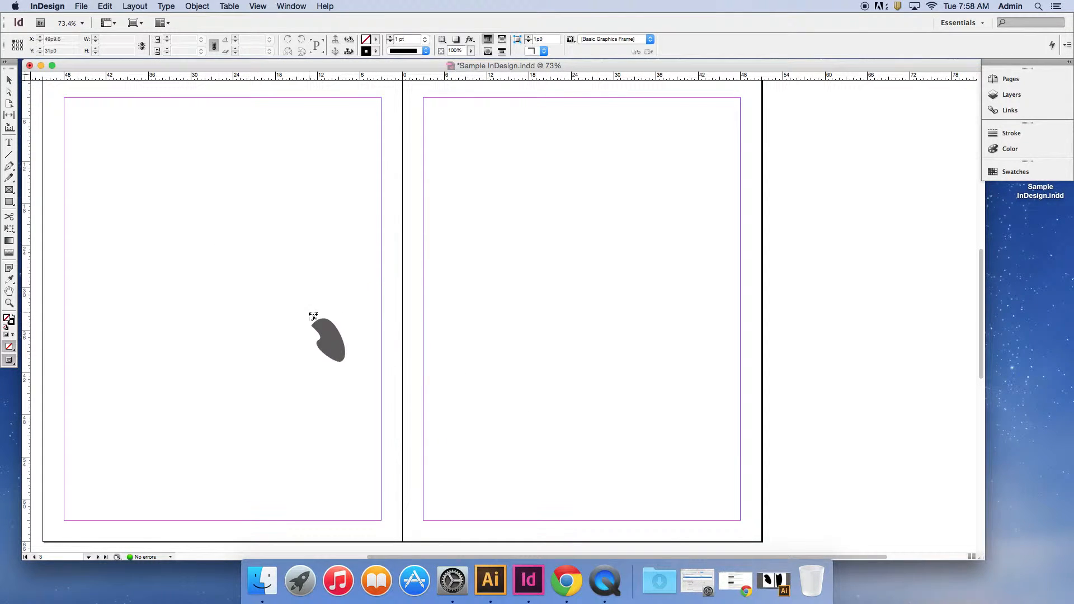
Place the first artboard at the upper-left corner of page 2 and the second at the upper-left corner of page 3.
scroll(127, 148, up, 3)
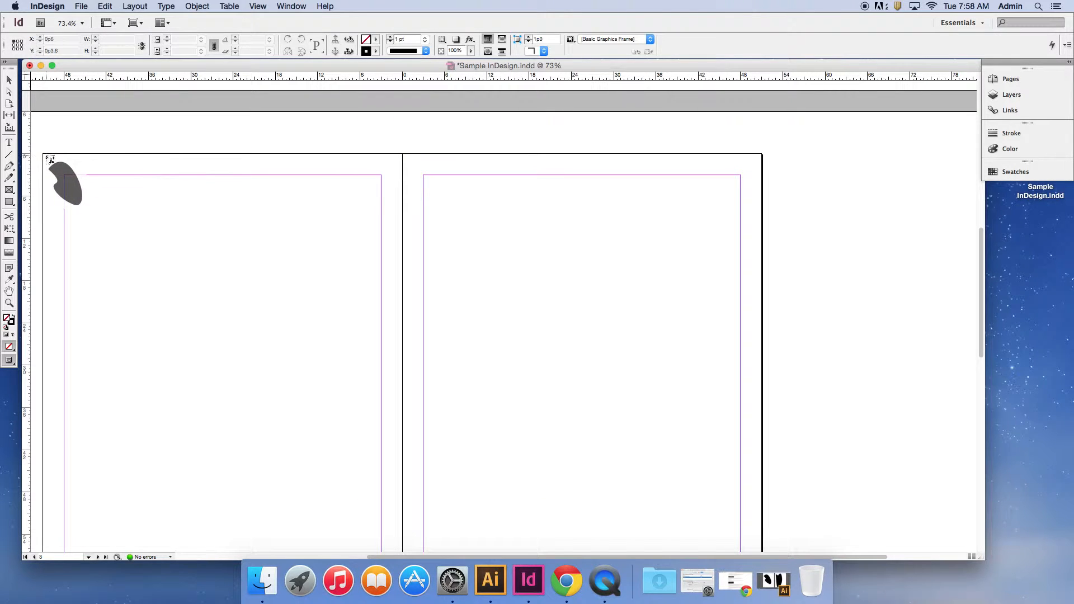
click(45, 156)
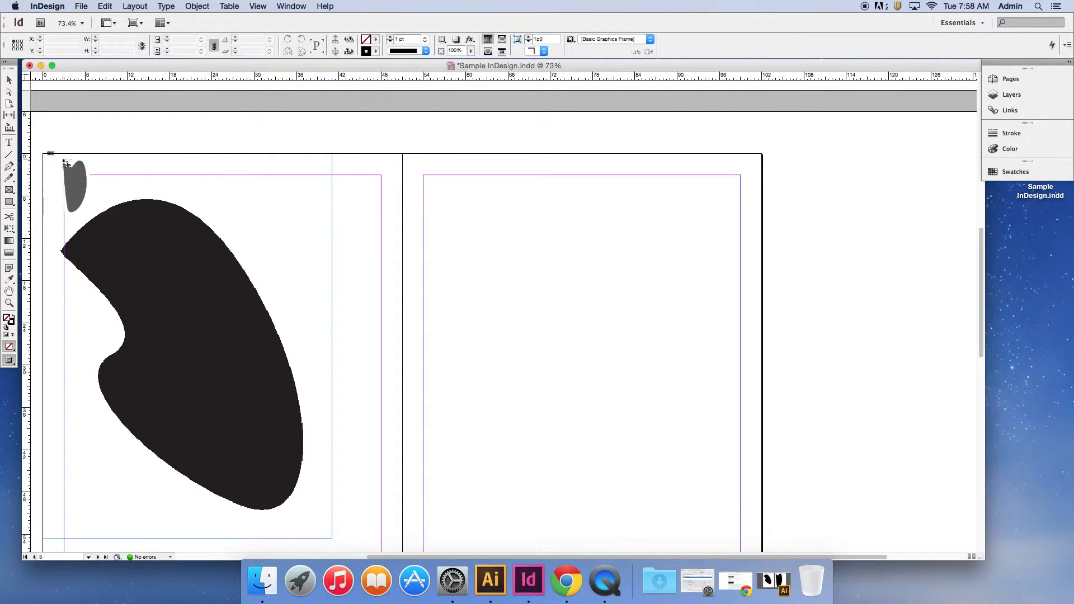
click(404, 156)
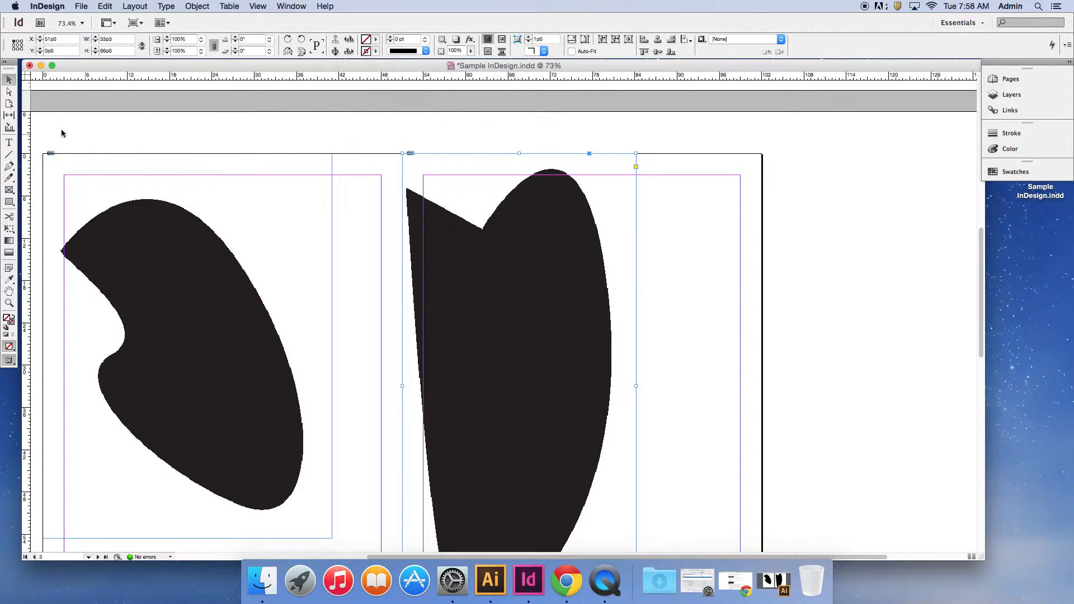
Move the page 2 artwork inward within its margins and shift the page 3 artwork toward the middle of its page.
scroll(237, 178, down, 5)
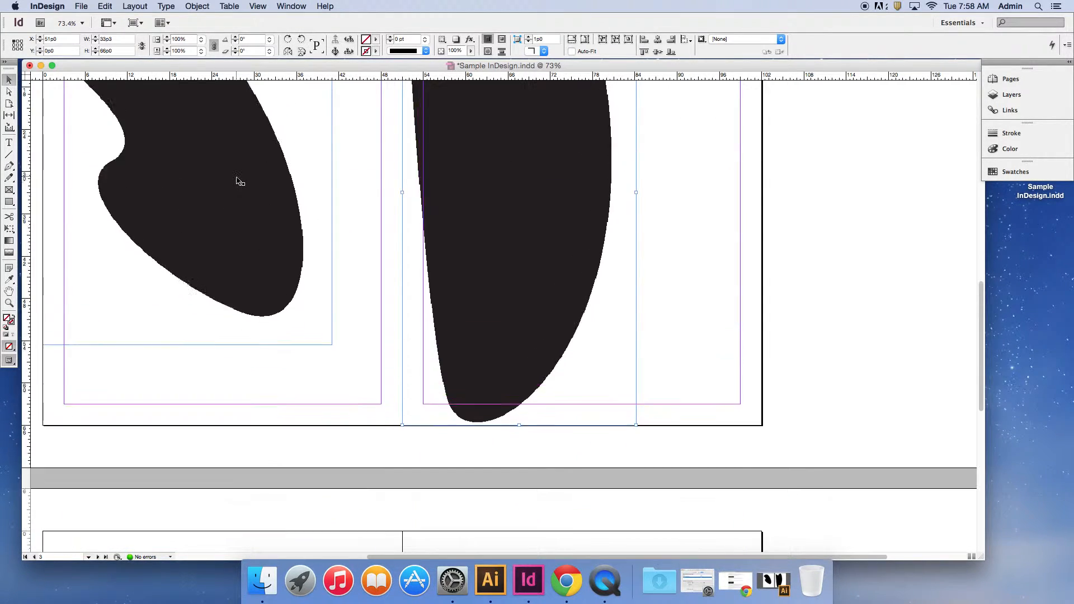
scroll(237, 180, up, 5)
scroll(237, 182, down, 4)
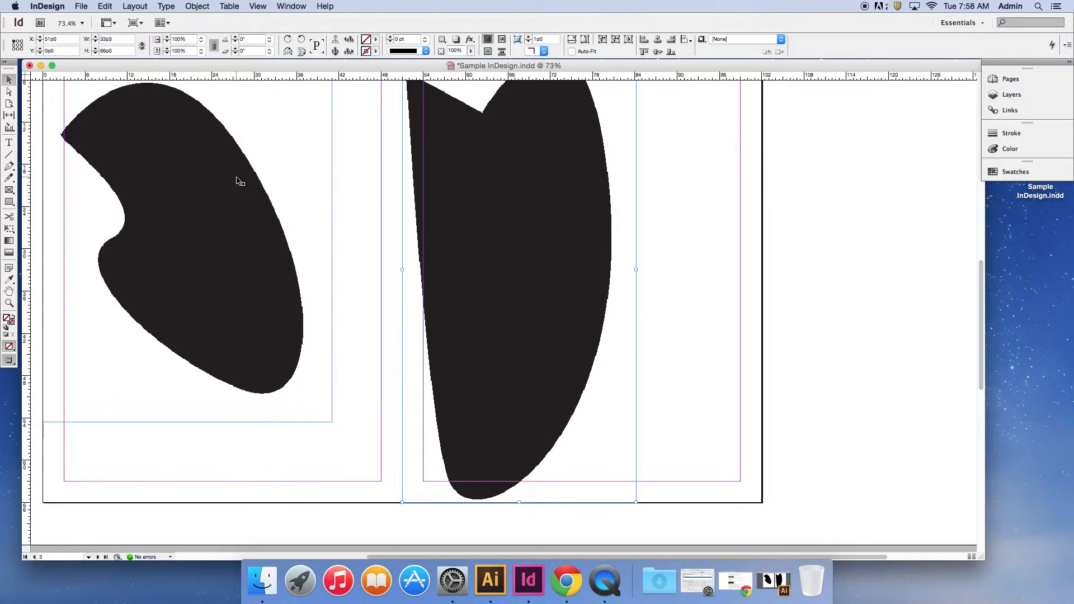
drag(235, 186, 271, 234)
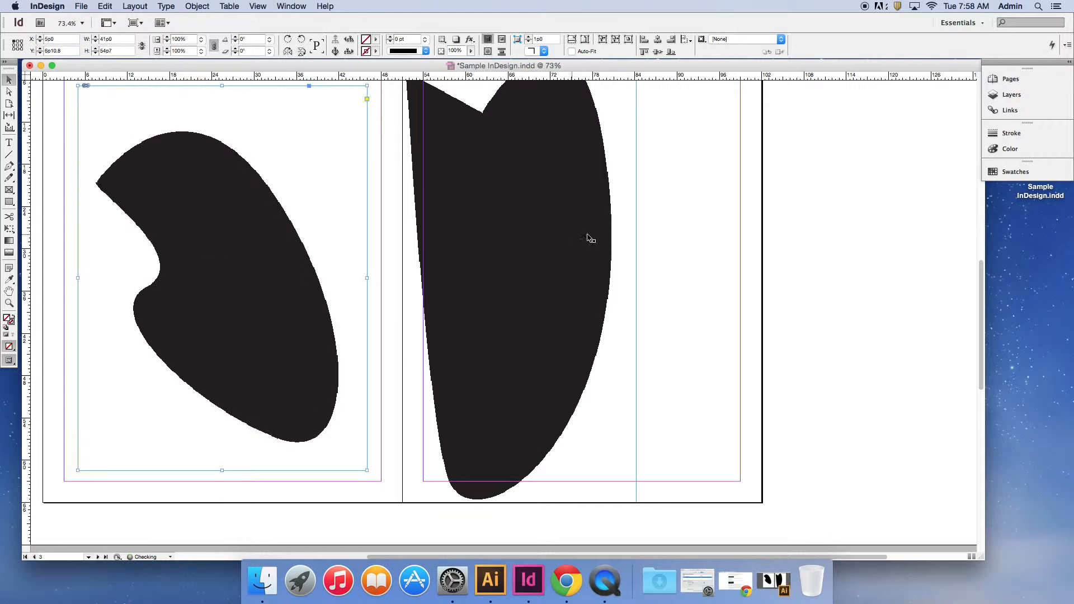
drag(518, 290, 630, 269)
click(812, 241)
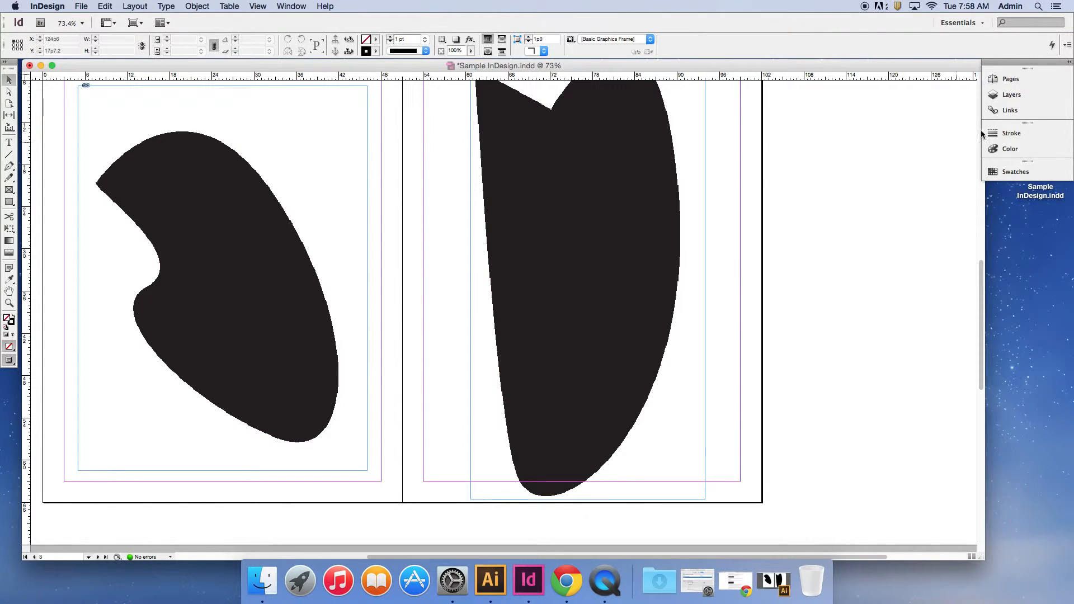
Inspect the link information for Sample_Illustrator.ai and expand the link to list its placed instances.
click(1012, 110)
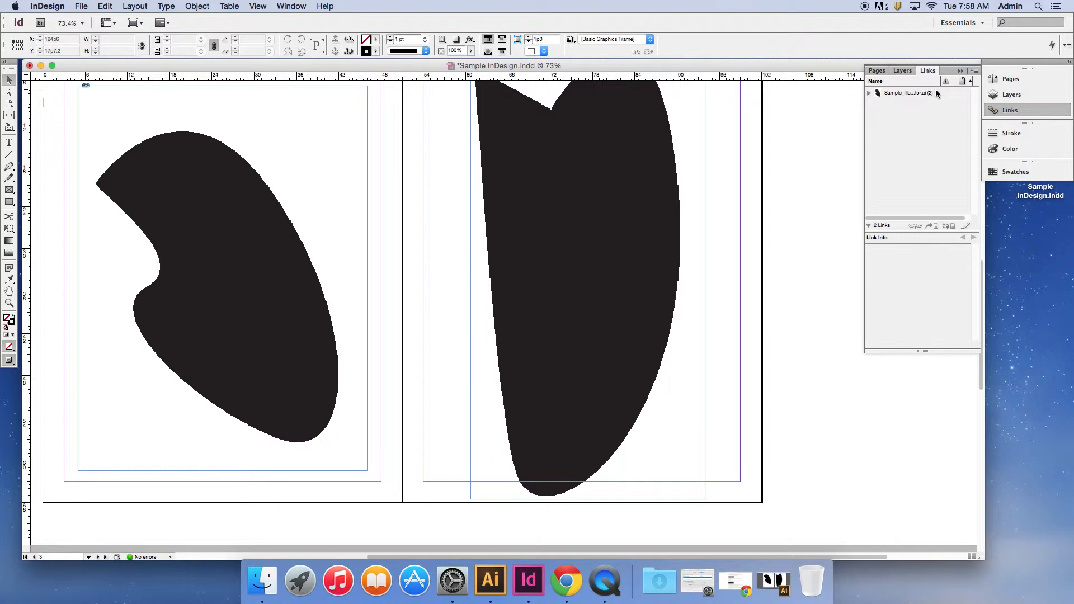
click(936, 93)
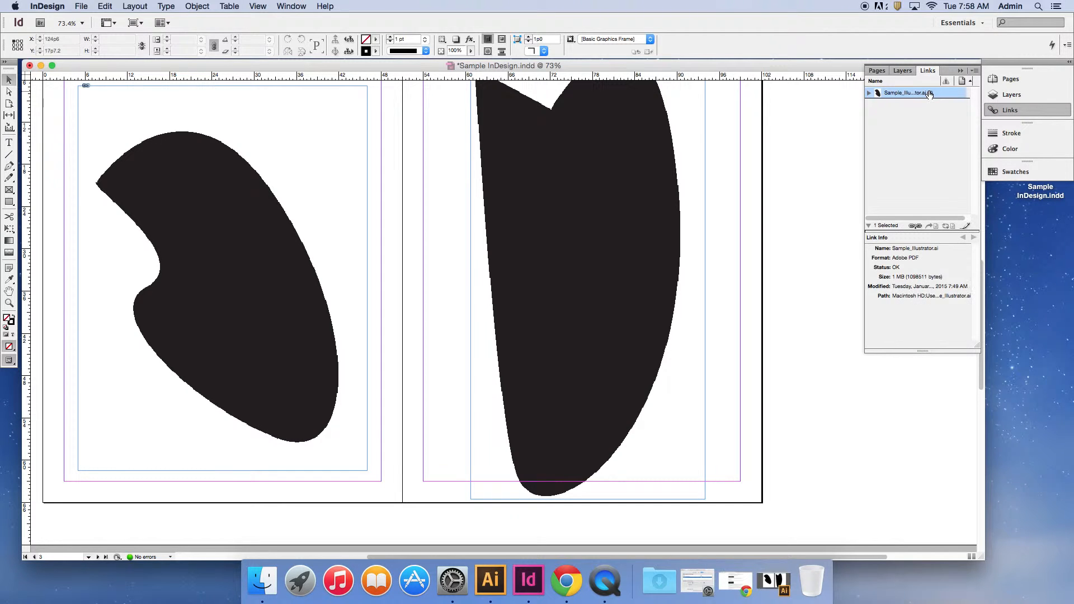
click(870, 93)
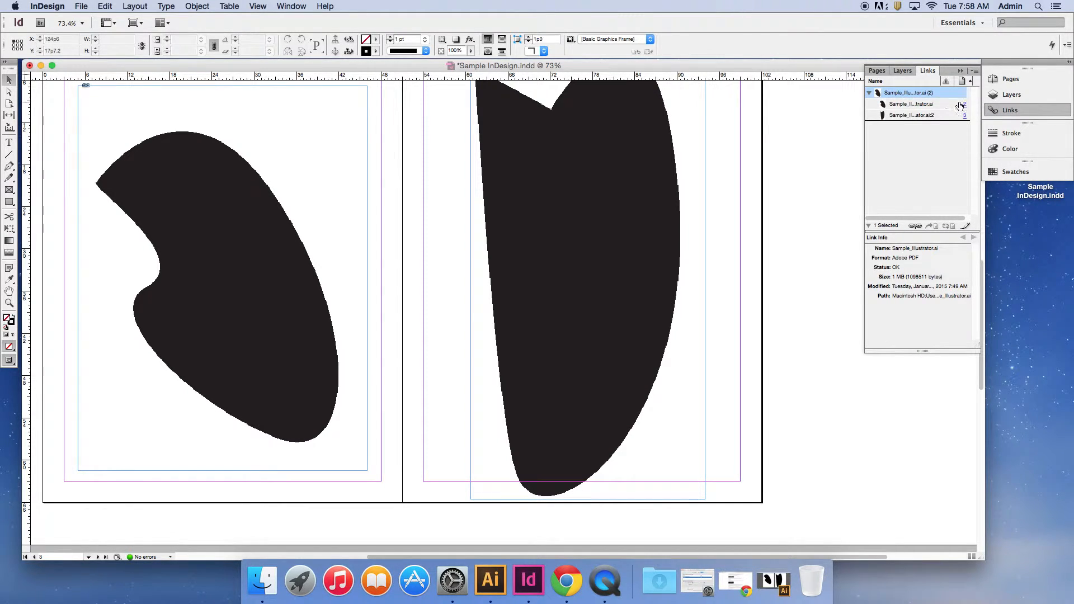
Open the linked Sample_Illustrator.ai with Edit Original in Illustrator, and return to the InDesign document.
click(975, 71)
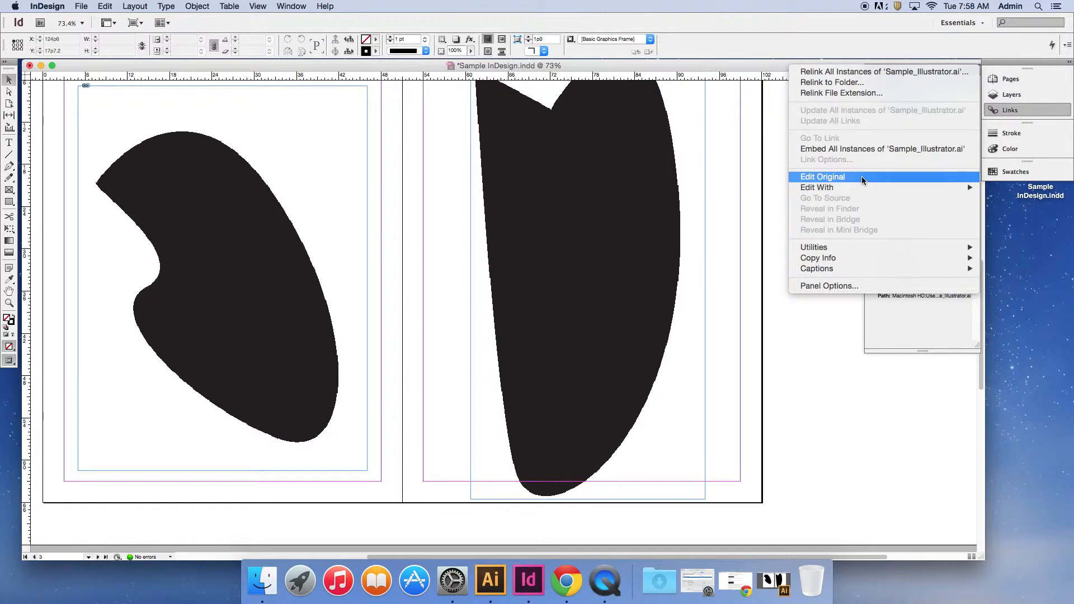
click(841, 177)
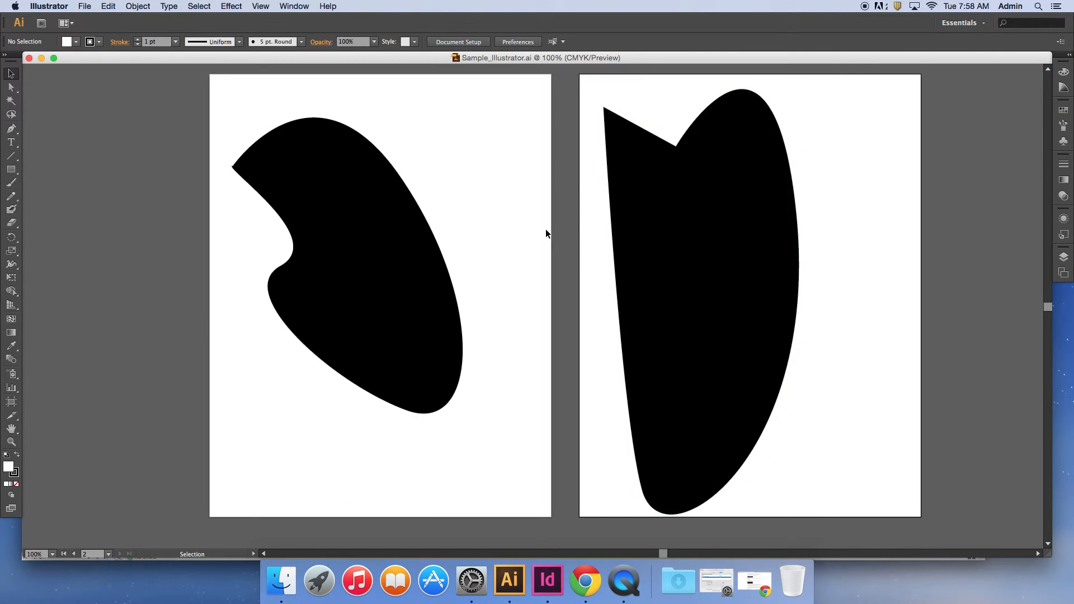
click(41, 58)
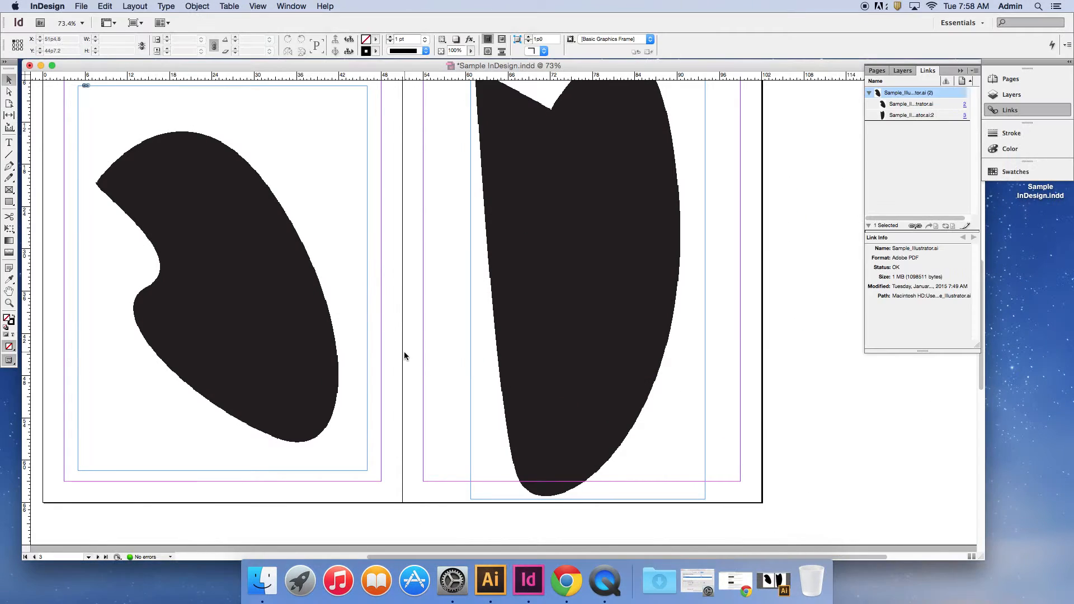
Examine the body text frame and the Header text frame on the first page.
scroll(404, 356, down, 5)
scroll(405, 358, up, 15)
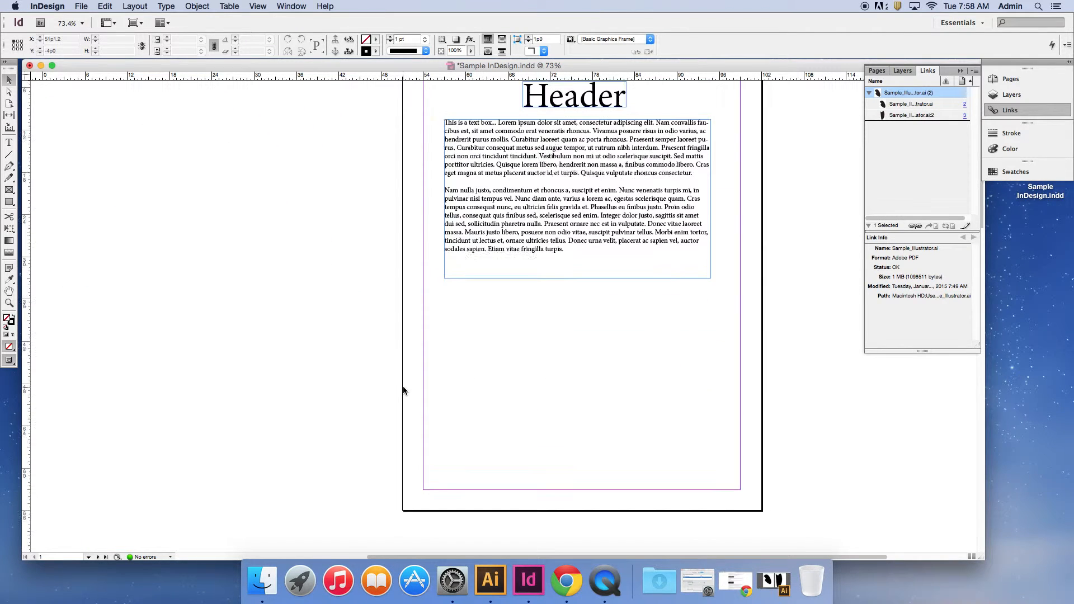
scroll(404, 390, up, 3)
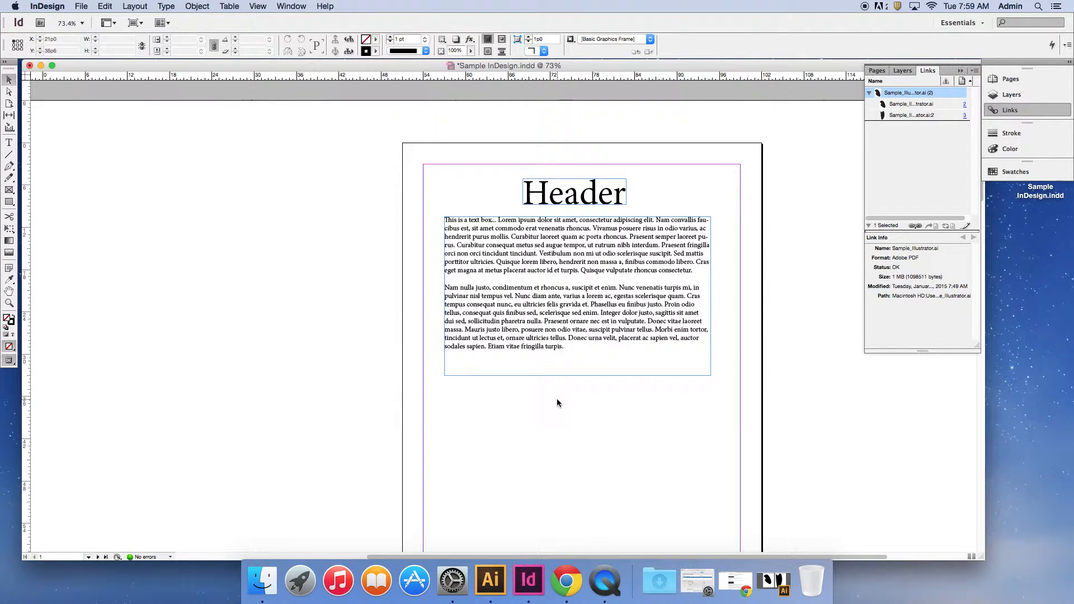
drag(558, 401, 343, 406)
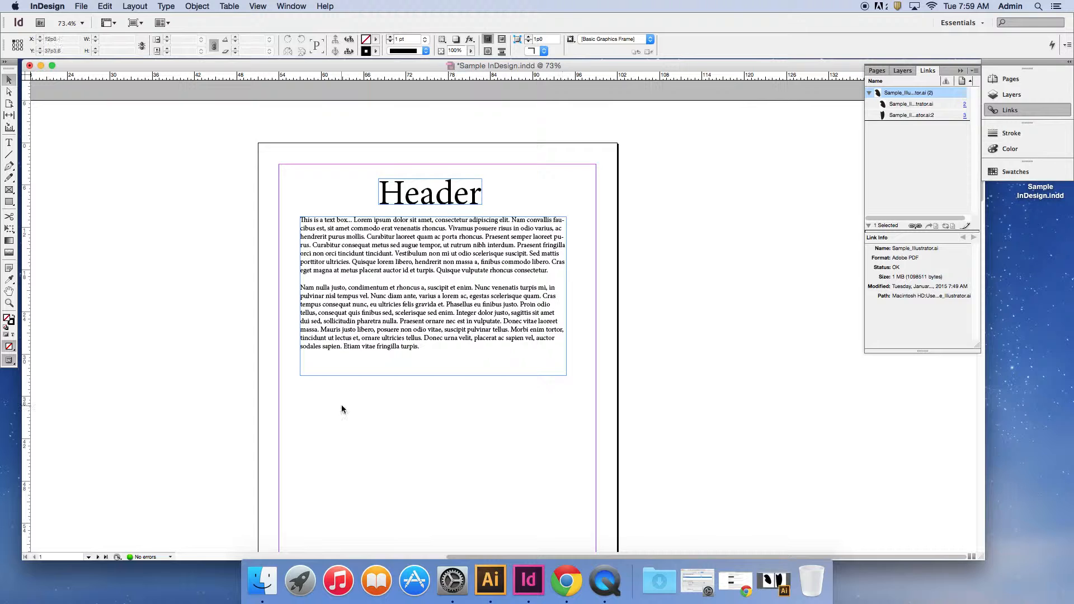
click(413, 251)
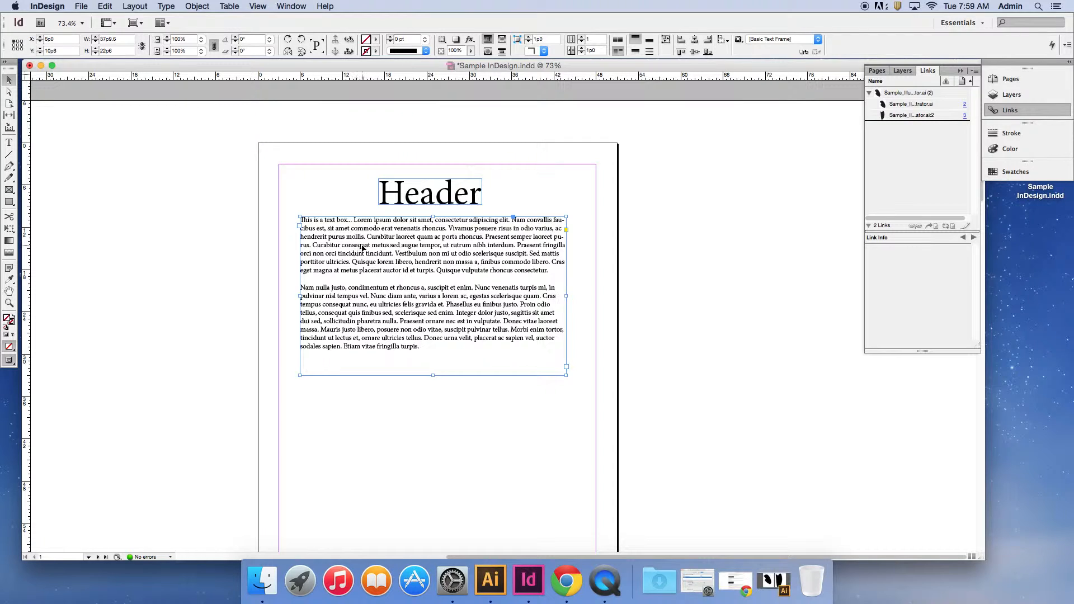
click(316, 201)
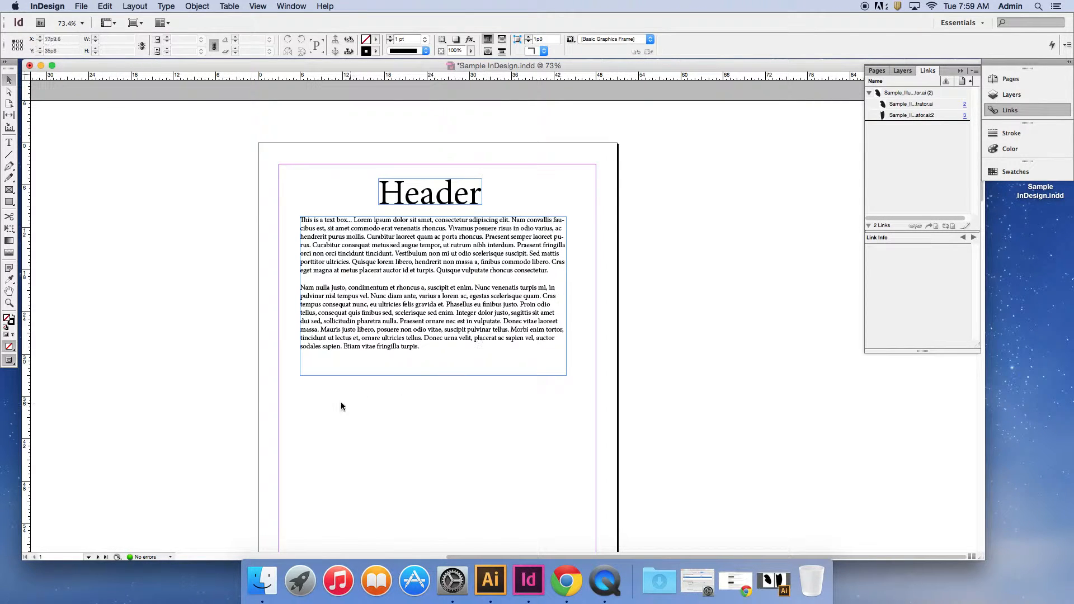
click(424, 194)
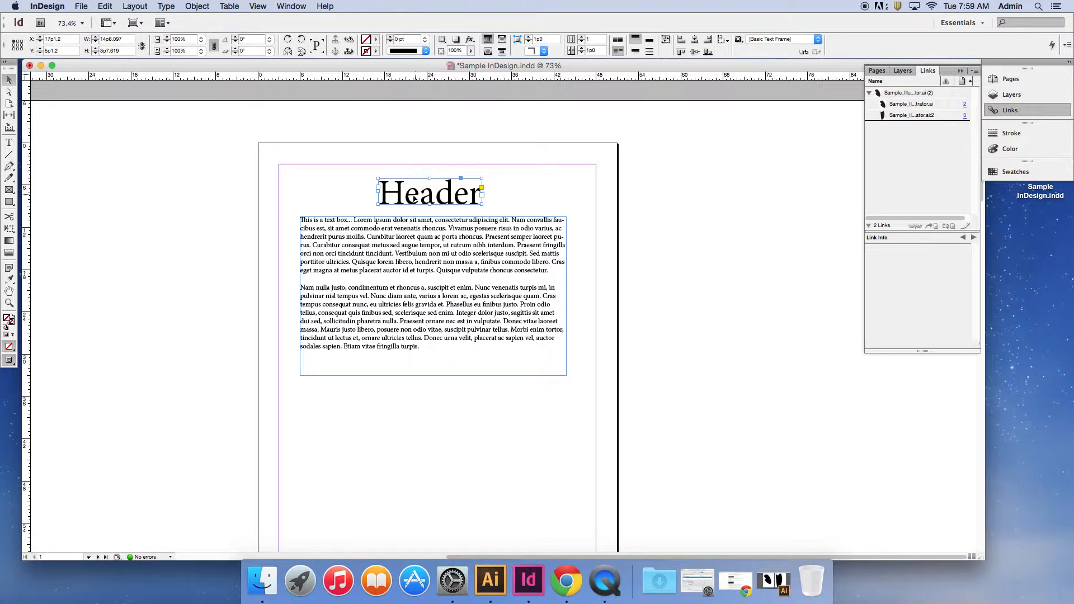
Stretch the body text frame downward to about 40 picas tall and fit the frame to its content.
click(375, 277)
drag(434, 376, 433, 500)
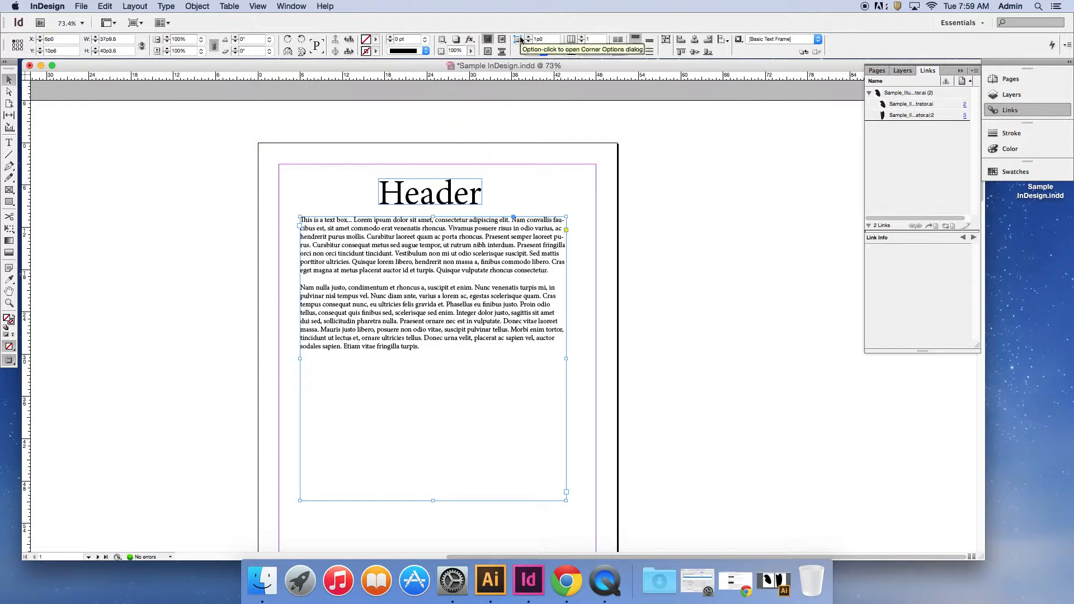
click(665, 42)
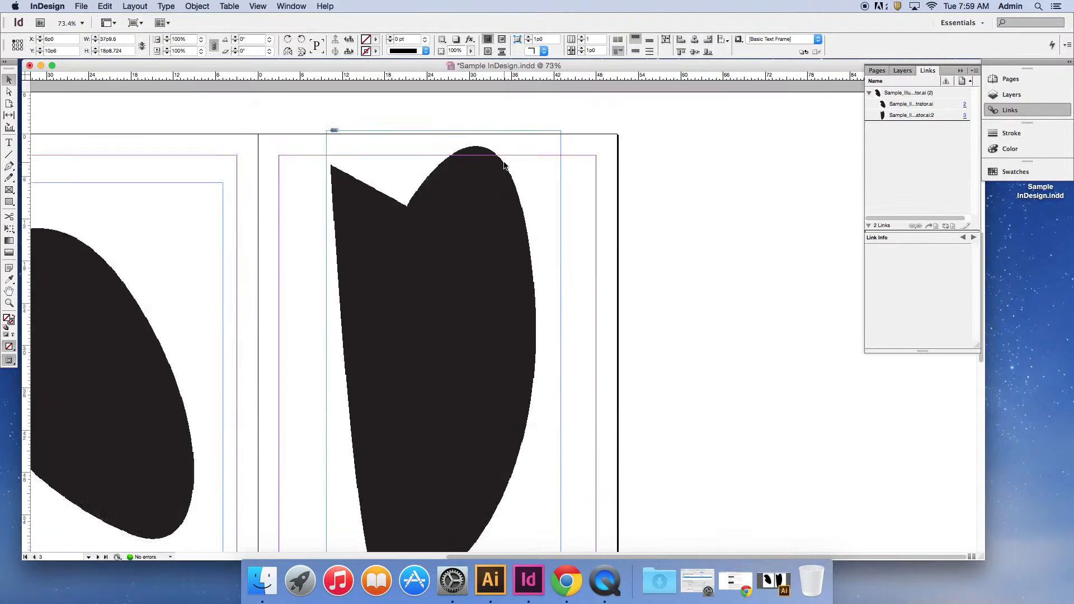
Select the placed artwork on page 2 and review both placed Illustrator graphics on the spread.
scroll(506, 162, down, 5)
scroll(506, 163, up, 5)
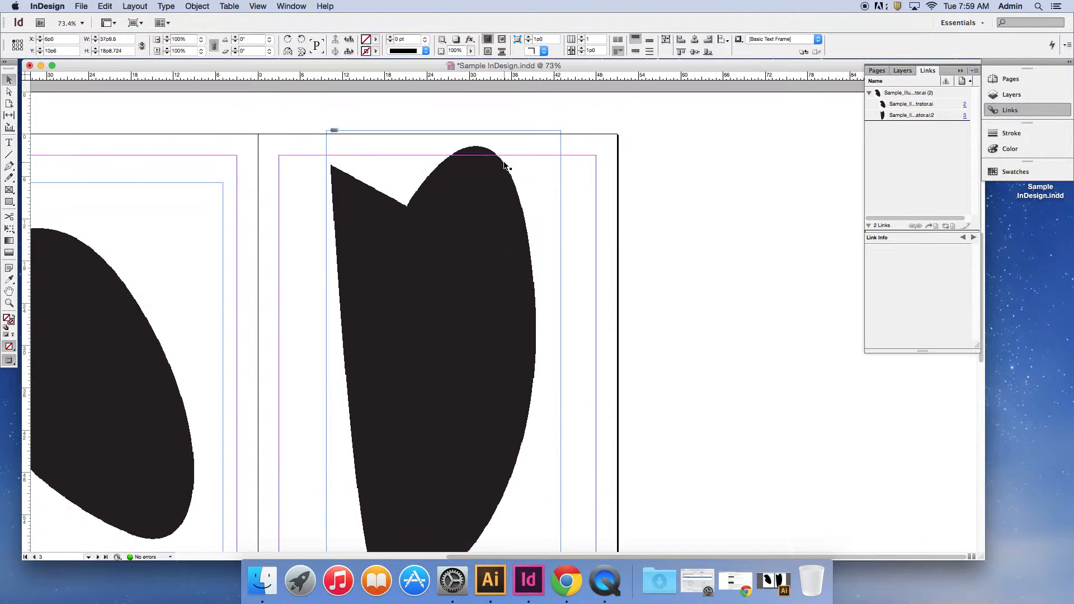
click(120, 311)
scroll(174, 240, down, 3)
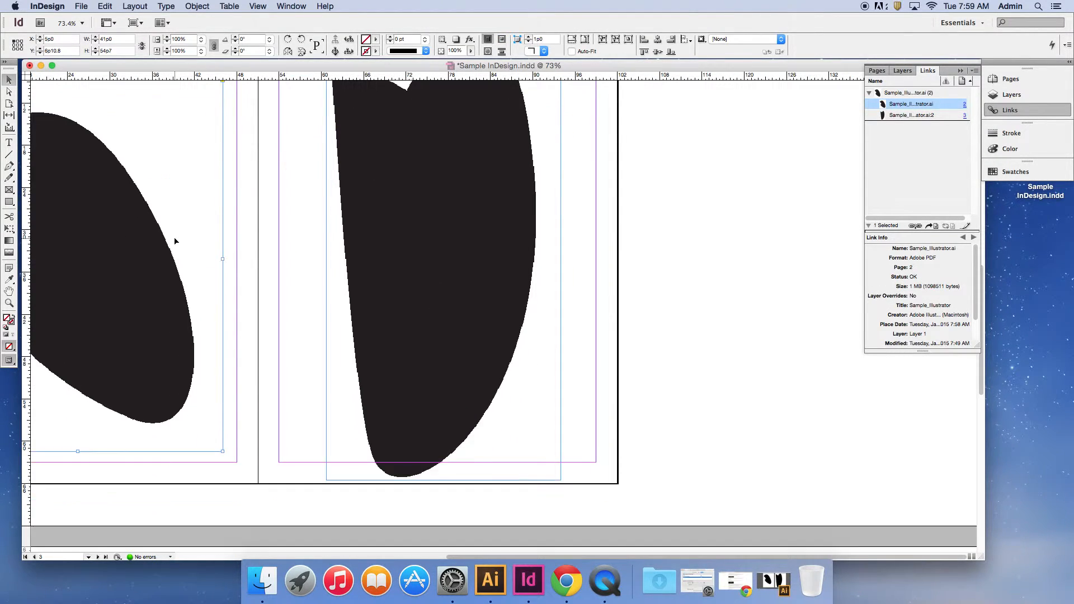
scroll(173, 240, up, 5)
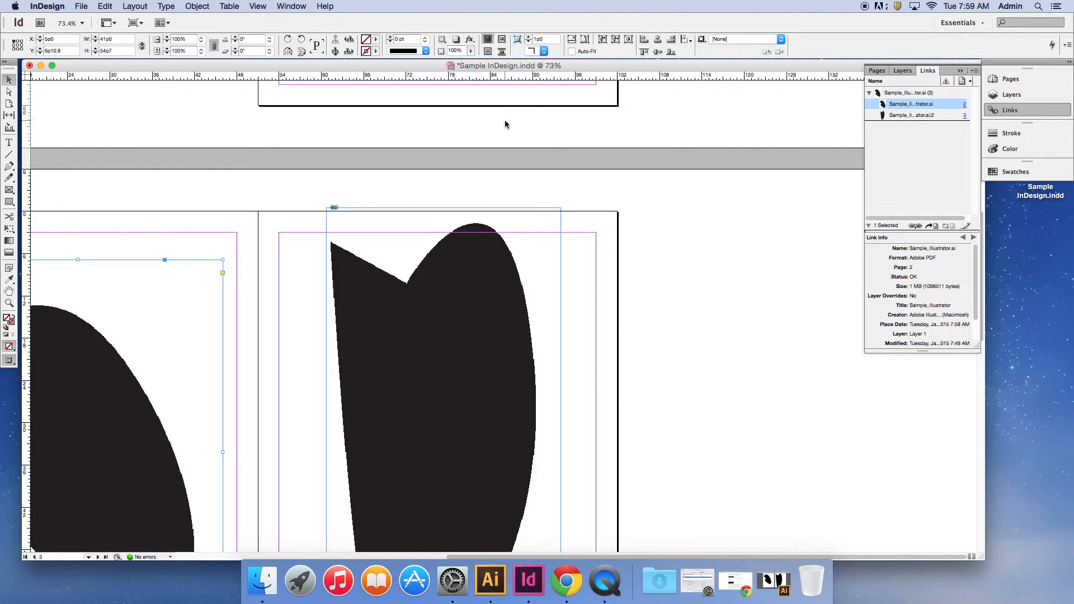
Set the body text from "Curabitur consequat" through "Nunc diam ante," on the first page to Minion Pro Semibold Italic.
scroll(417, 182, up, 10)
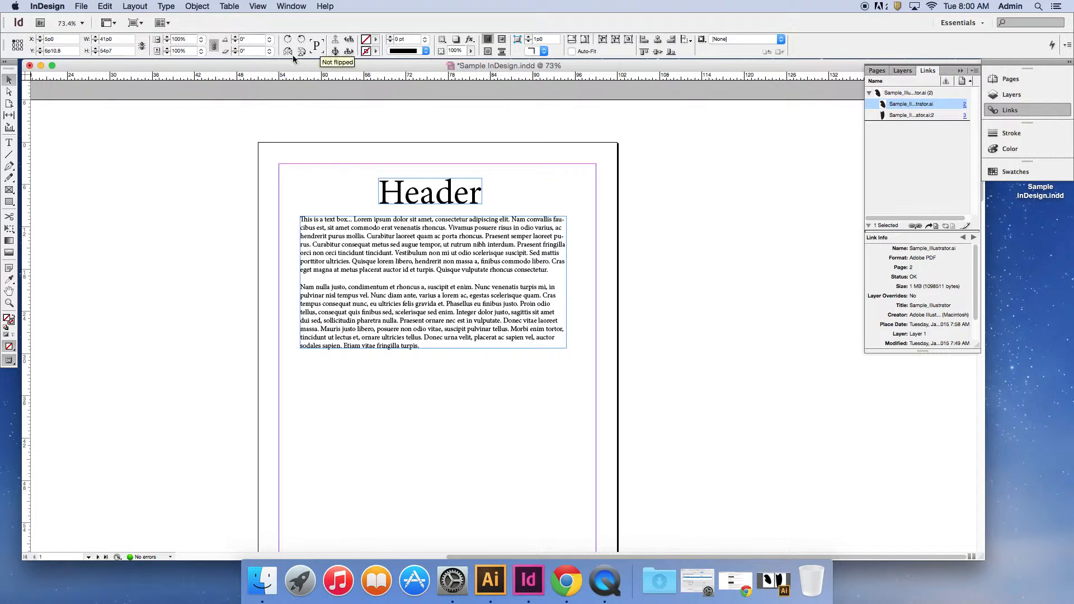
click(336, 245)
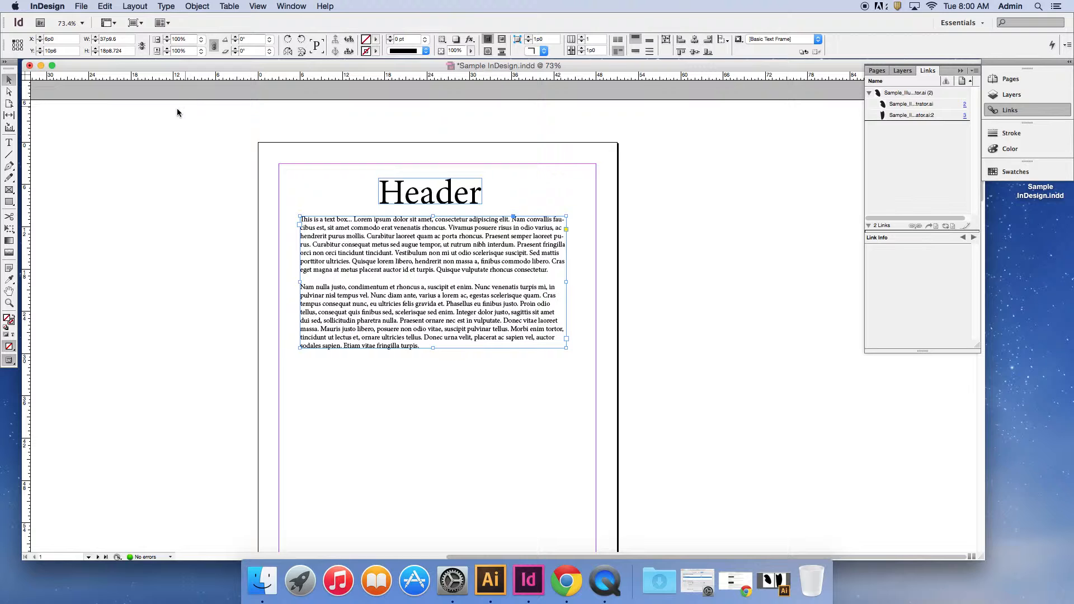
click(9, 142)
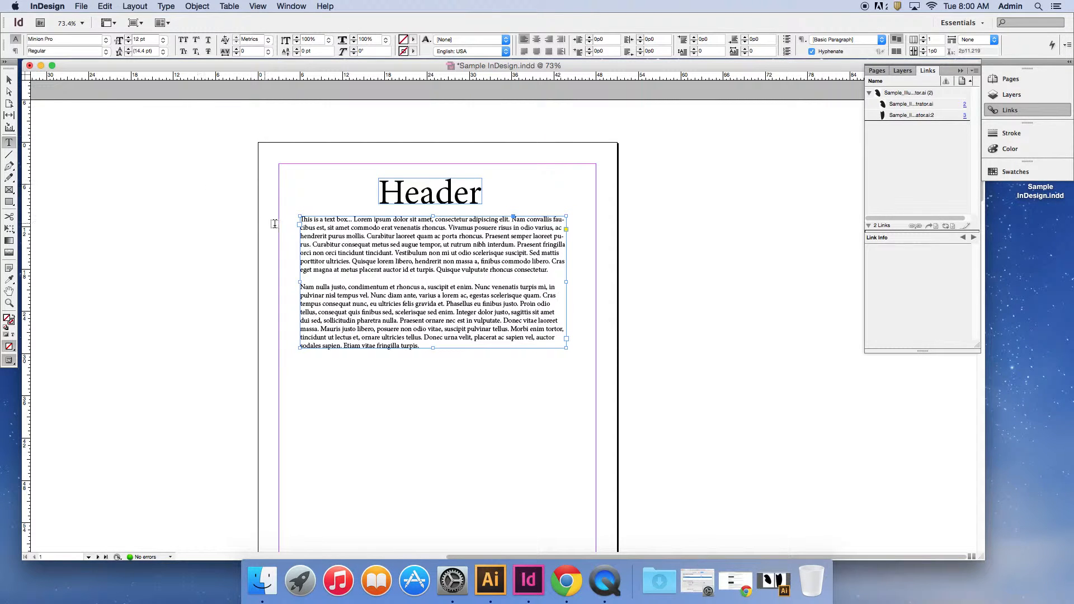
drag(327, 245, 420, 295)
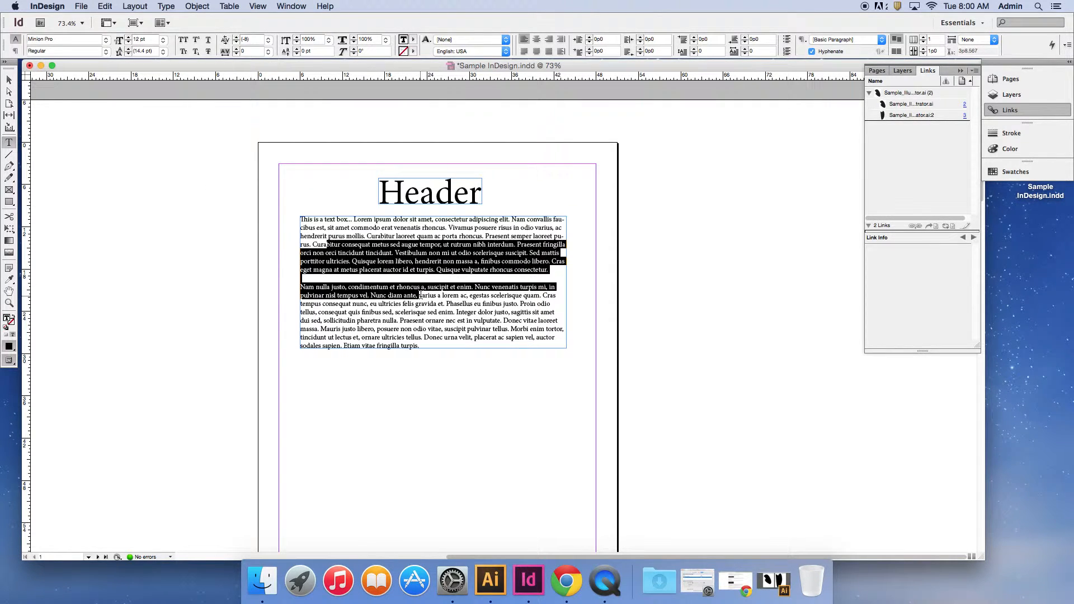
click(107, 39)
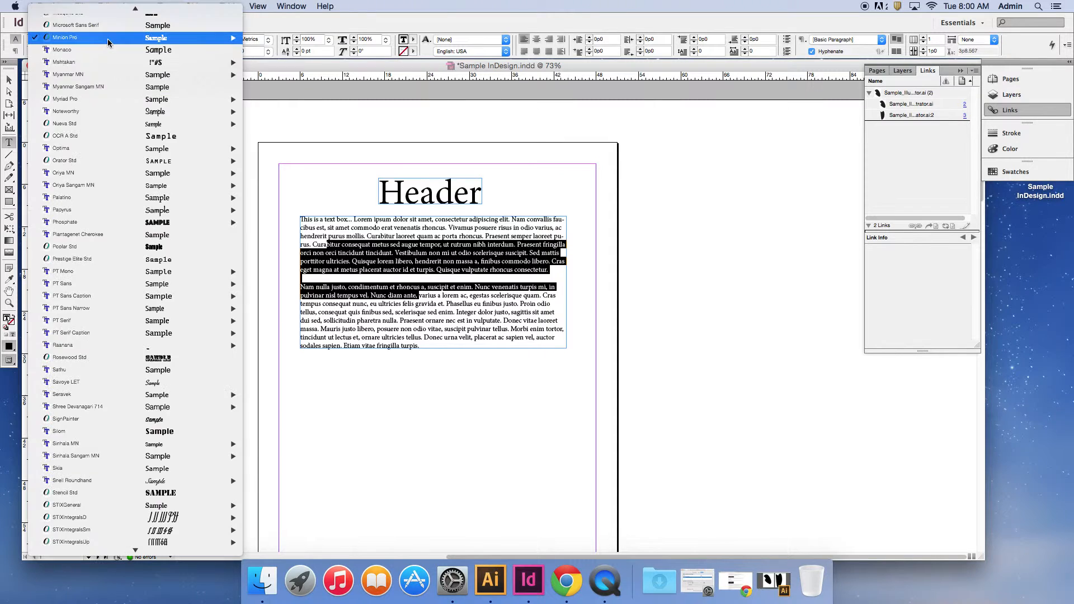
mouse_move(230, 37)
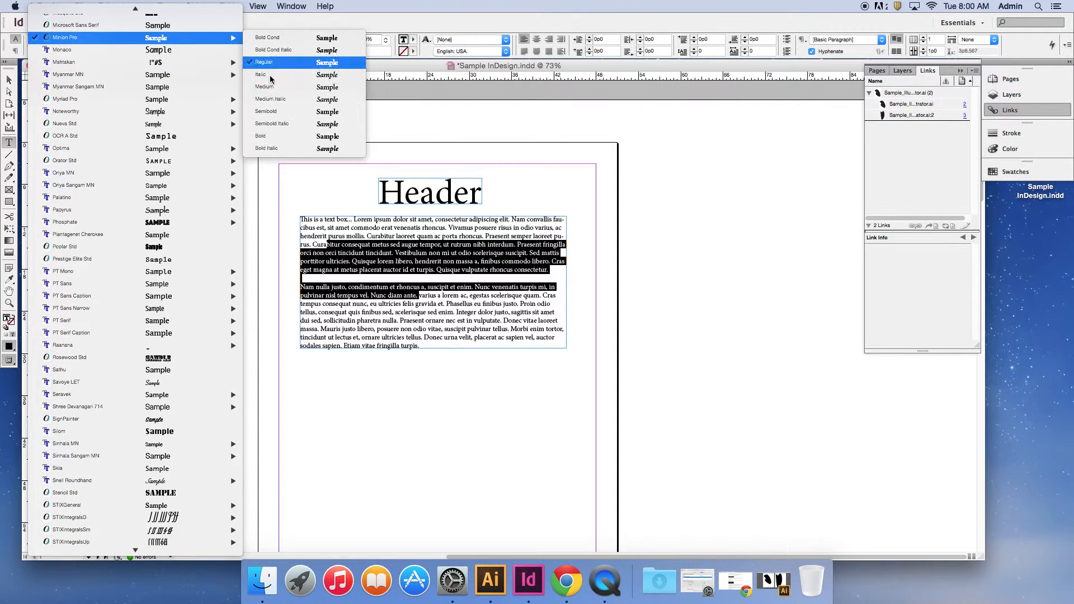
click(269, 117)
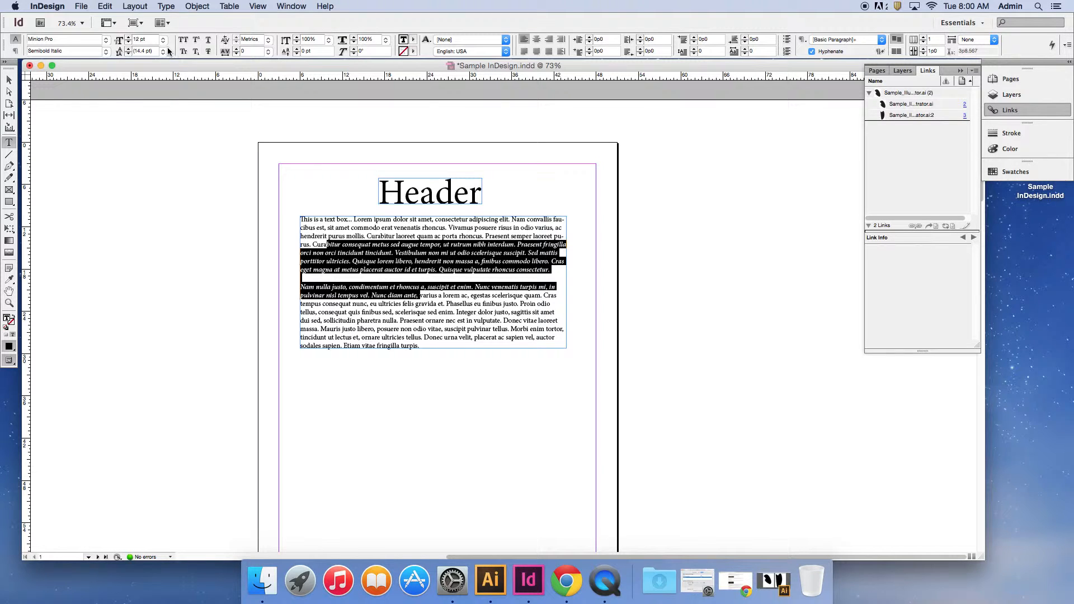
Try All Caps and Small Caps formatting on the selected body text.
click(188, 43)
click(188, 42)
click(184, 52)
click(184, 53)
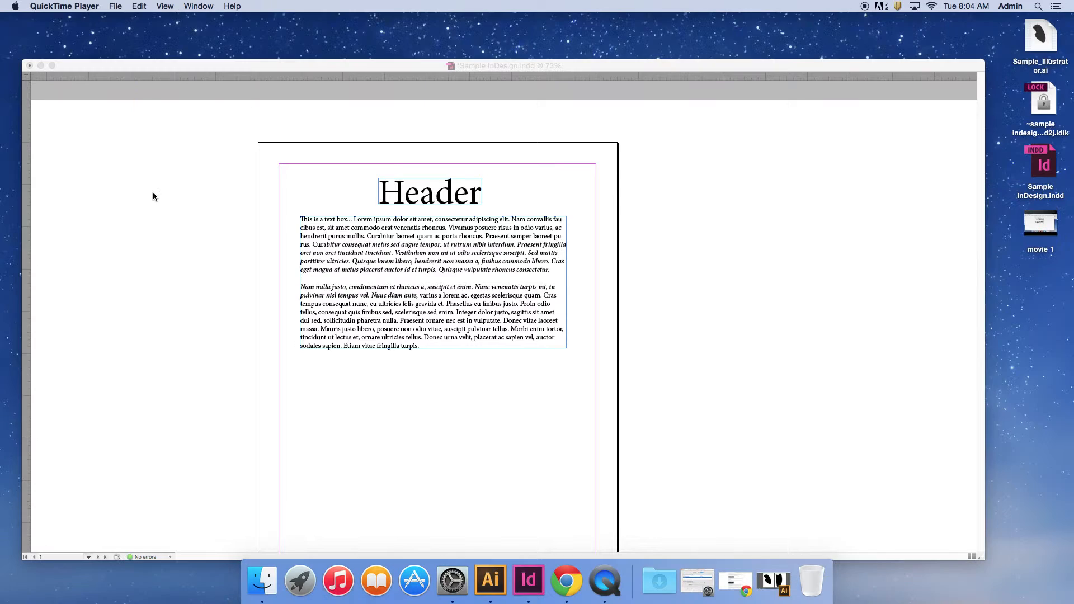
Return to the InDesign document, select the Header text frame and look at its effects settings.
click(190, 184)
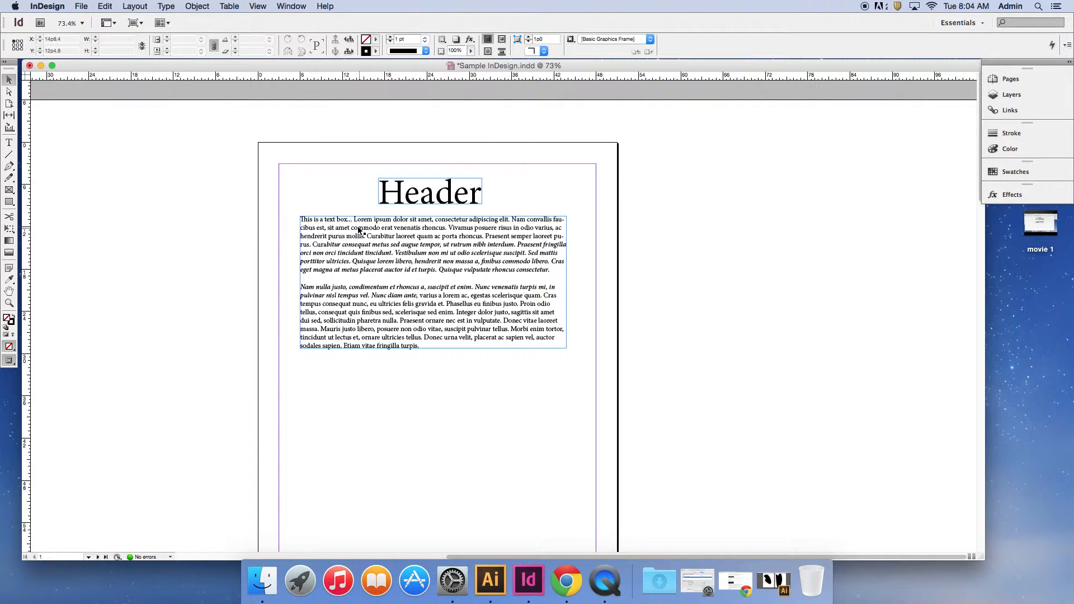
click(409, 195)
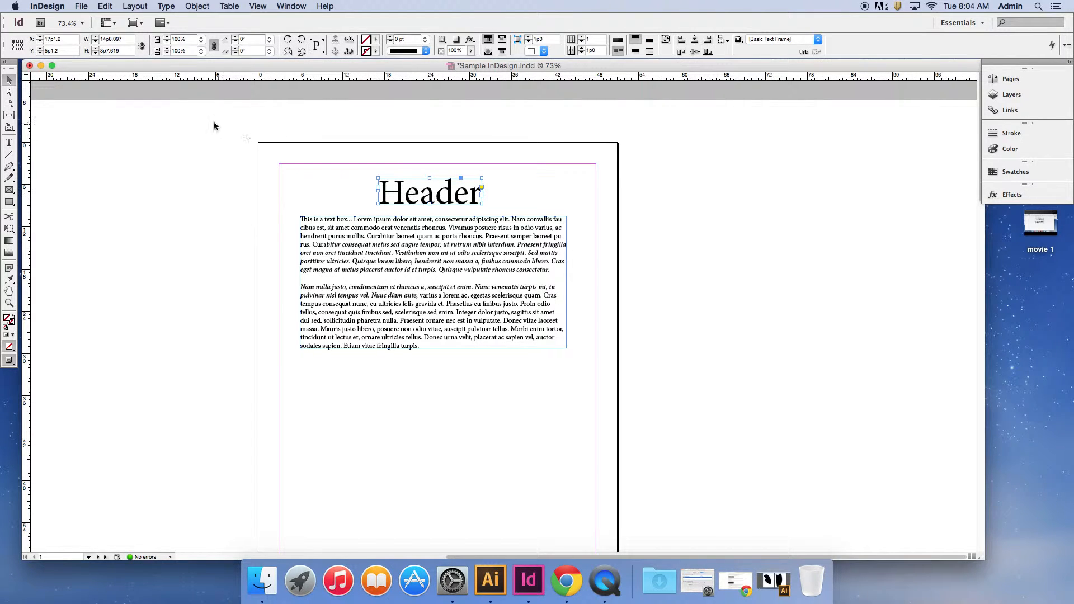
click(1012, 197)
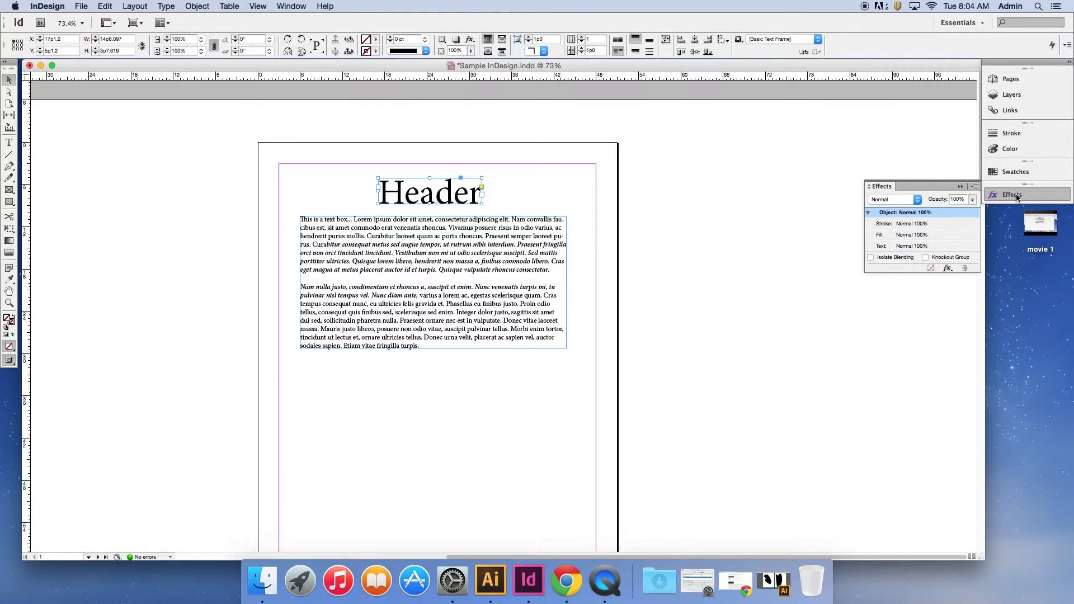
click(1016, 197)
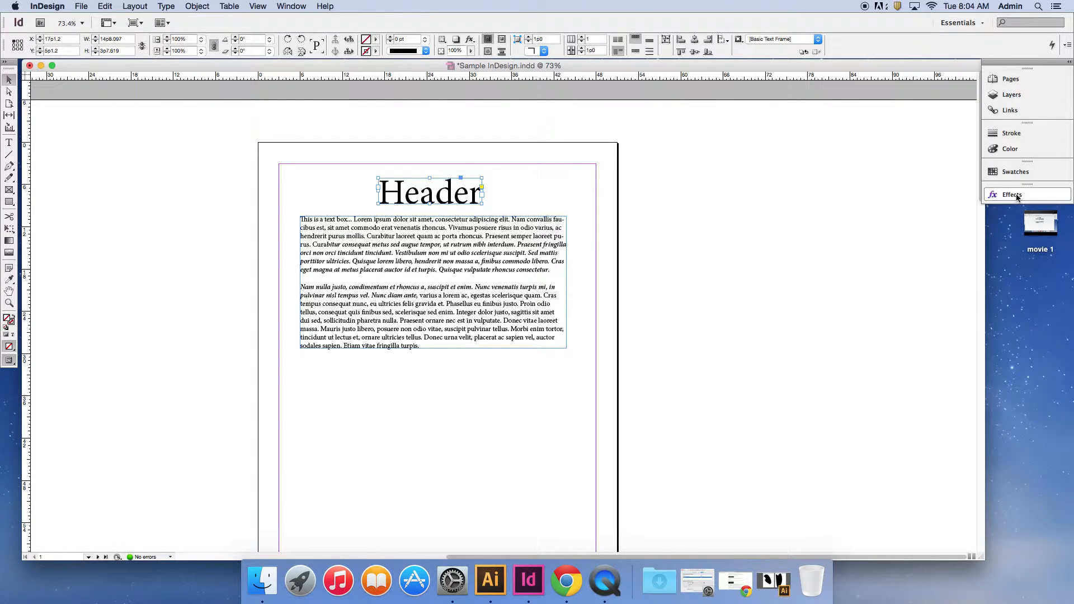
Apply a Drop Shadow effect to the Header frame at an angle of 146°, comparing it with the preview off and on.
click(193, 6)
mouse_move(250, 213)
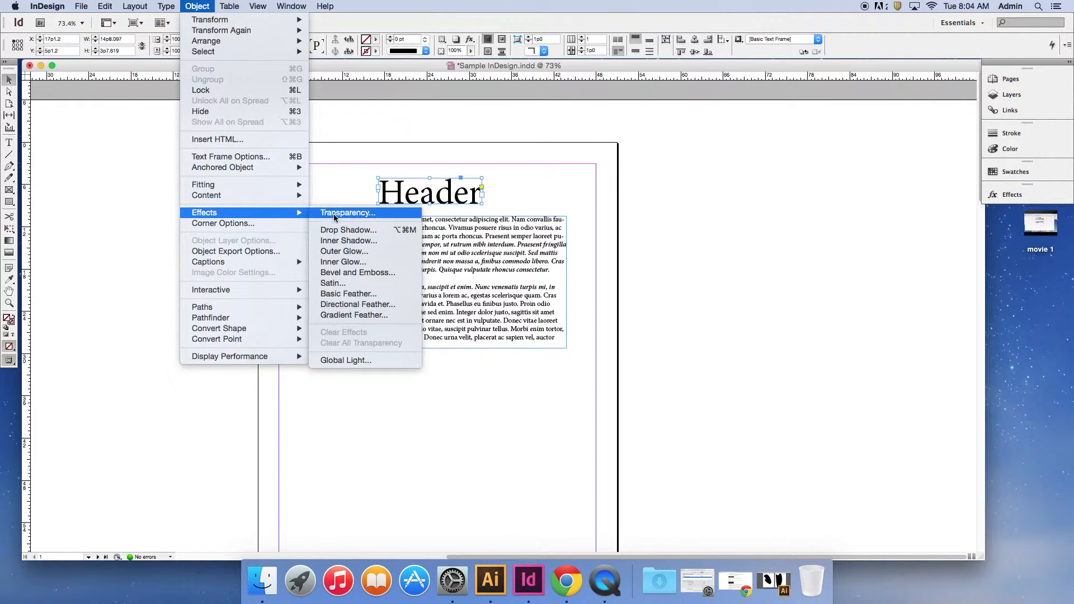
click(344, 231)
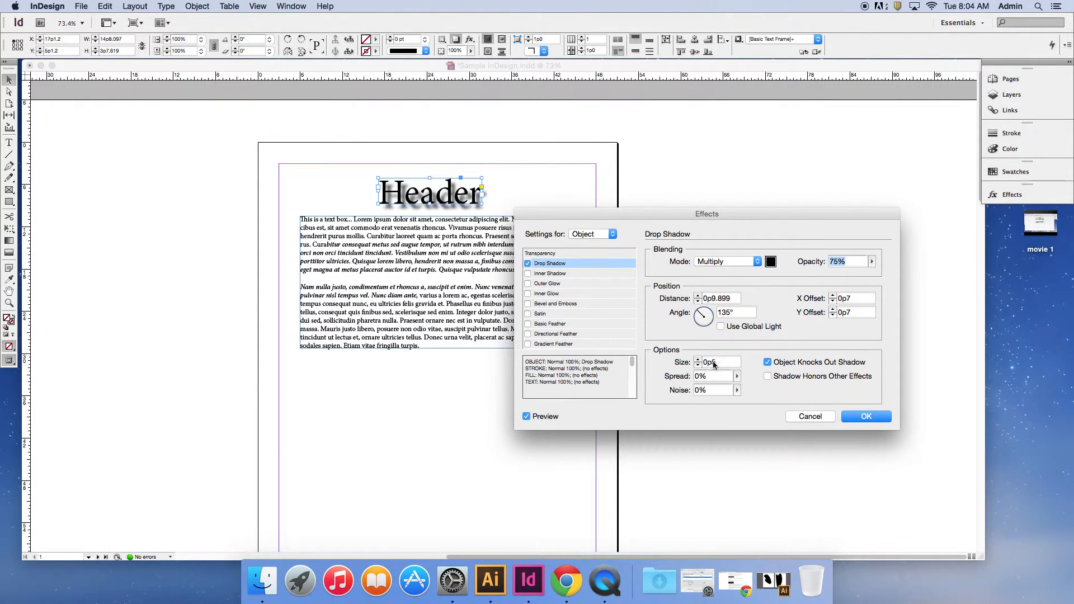
drag(702, 314, 699, 315)
click(526, 417)
click(526, 417)
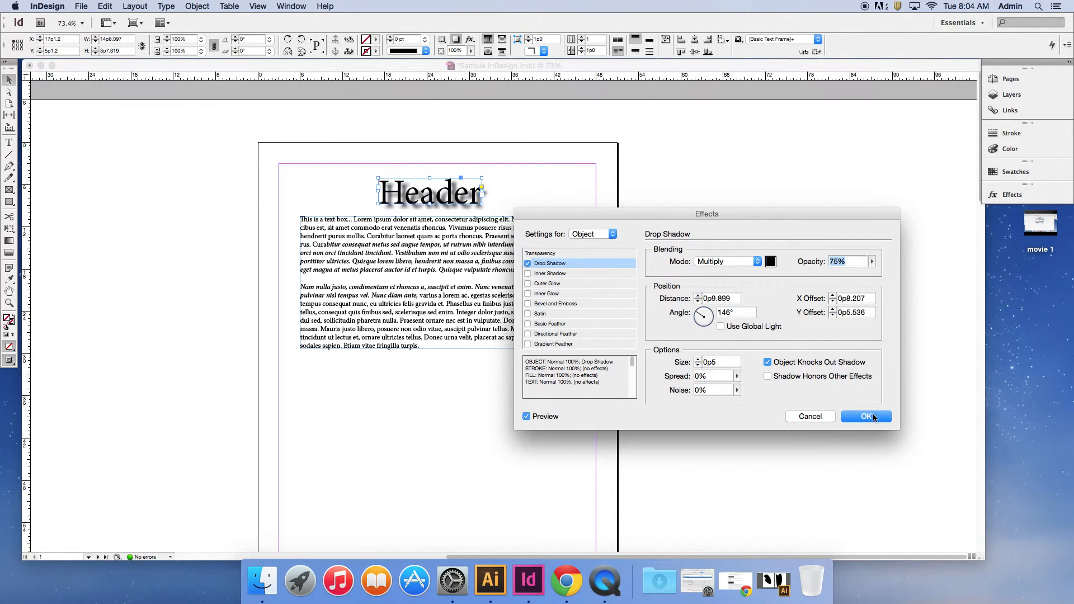
click(867, 416)
click(1014, 197)
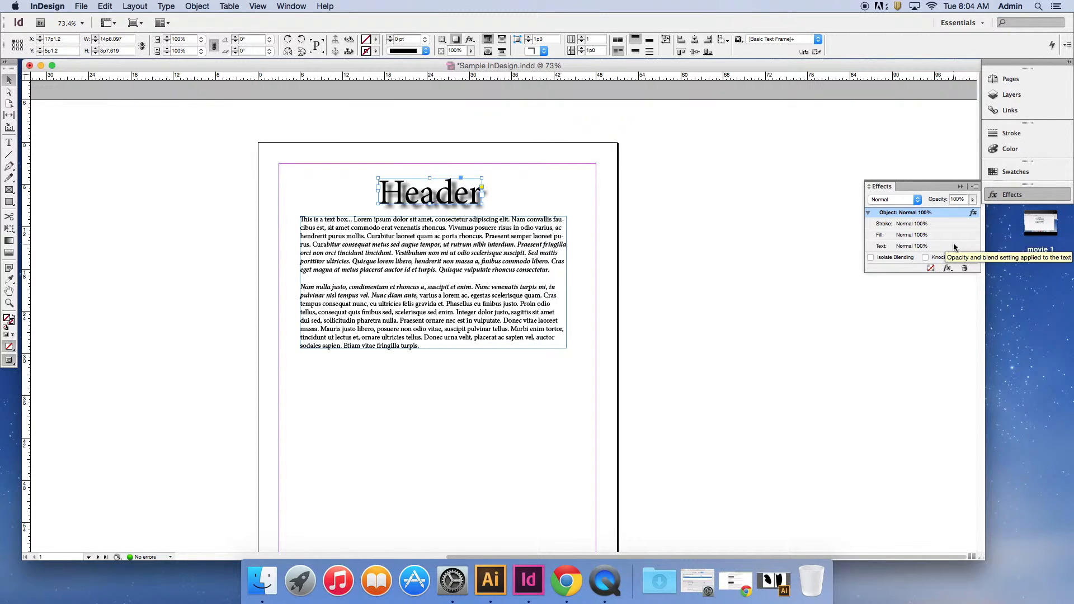
click(1012, 196)
Give the body text frame a green stroke of the Thin - Thick type.
click(474, 259)
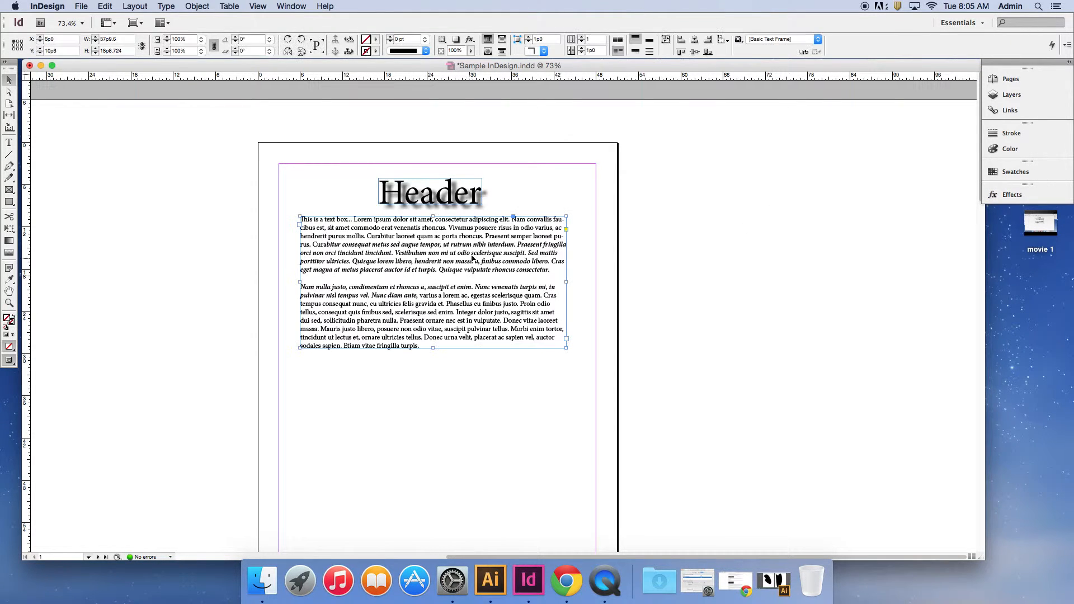
click(1011, 134)
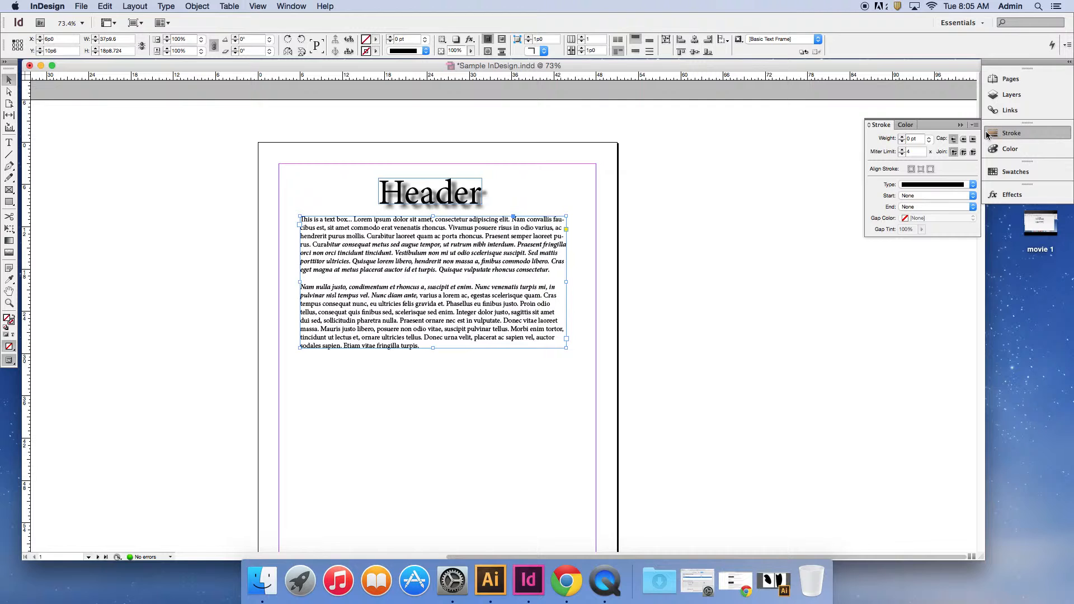
click(930, 189)
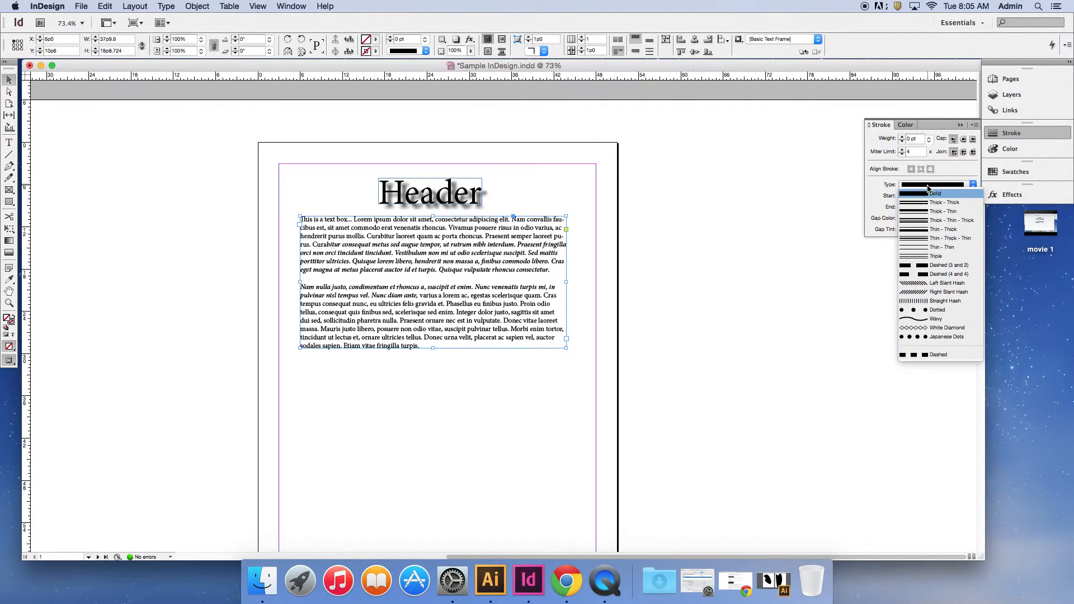
click(931, 228)
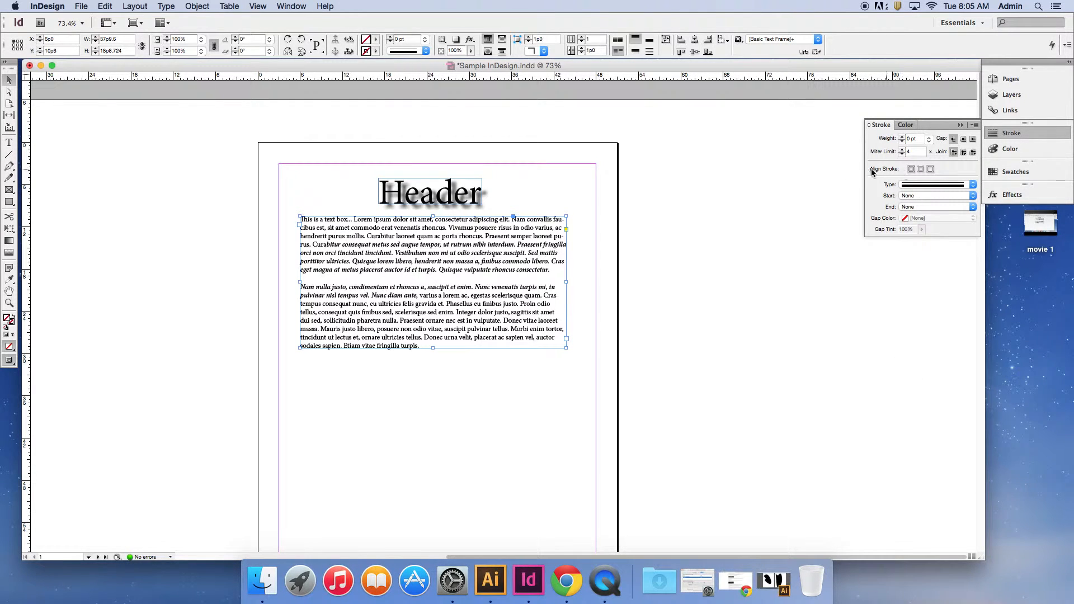
double_click(12, 326)
click(412, 274)
click(630, 239)
Fill the body text frame with a light blue of R 130, G 155, B 234.
click(5, 318)
double_click(6, 321)
click(515, 306)
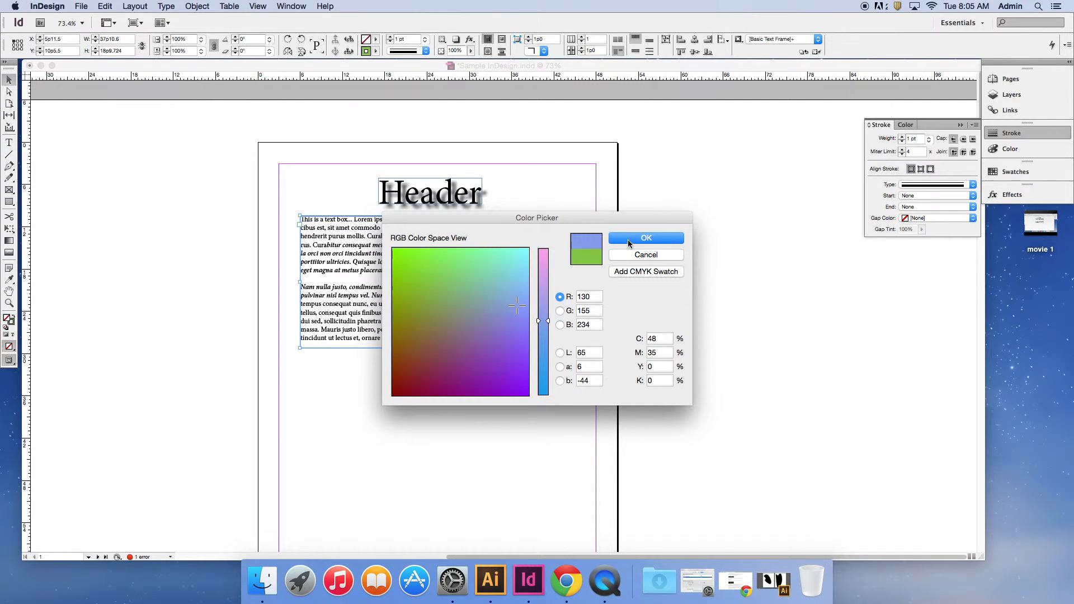
click(627, 240)
click(514, 312)
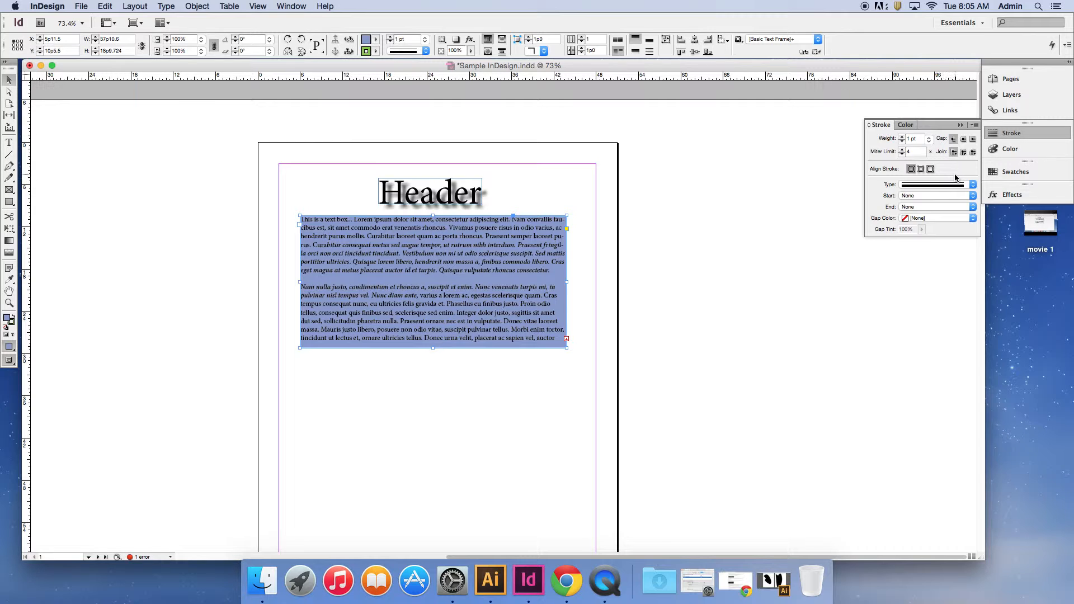
Increase the body text frame's stroke weight to 7 pt and deselect the frame.
click(902, 137)
click(903, 137)
click(903, 137)
click(903, 137)
click(902, 137)
click(902, 137)
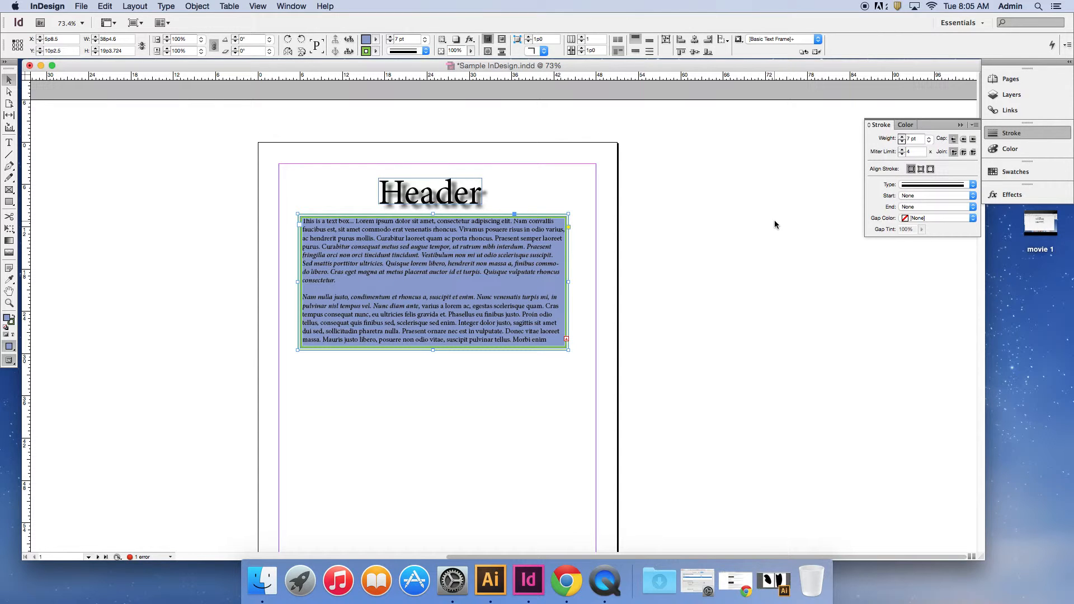
click(685, 247)
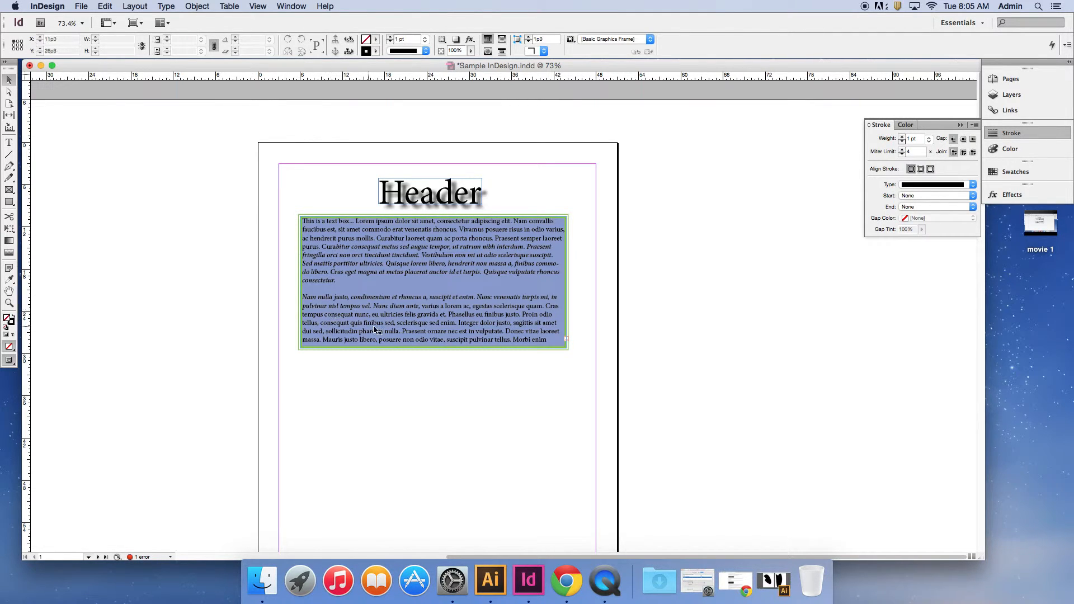
Look through the color and stroke options and the document's swatches.
click(998, 150)
click(1011, 133)
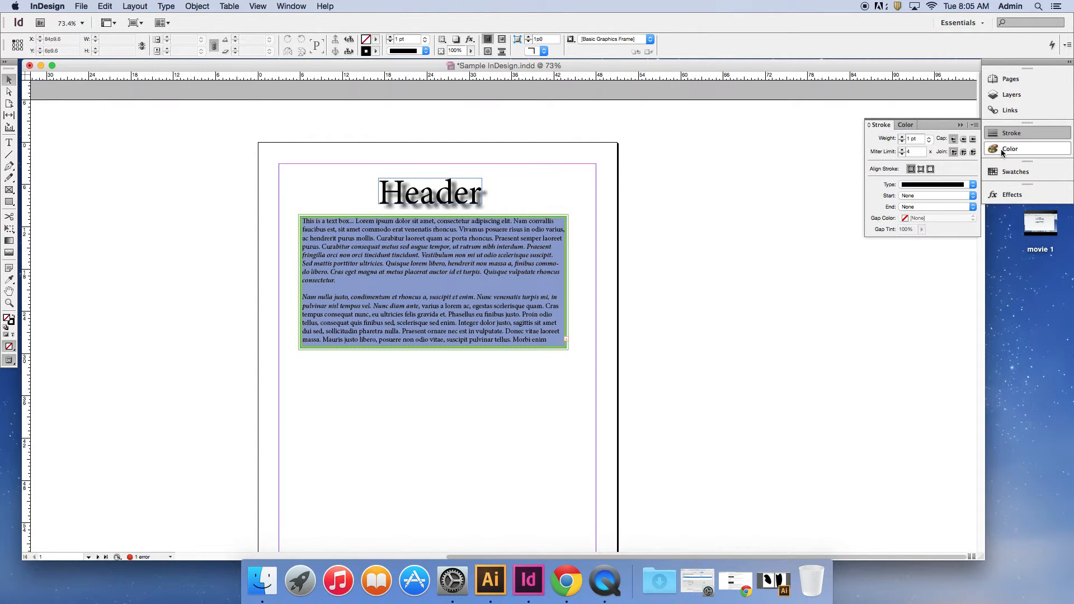
click(1015, 173)
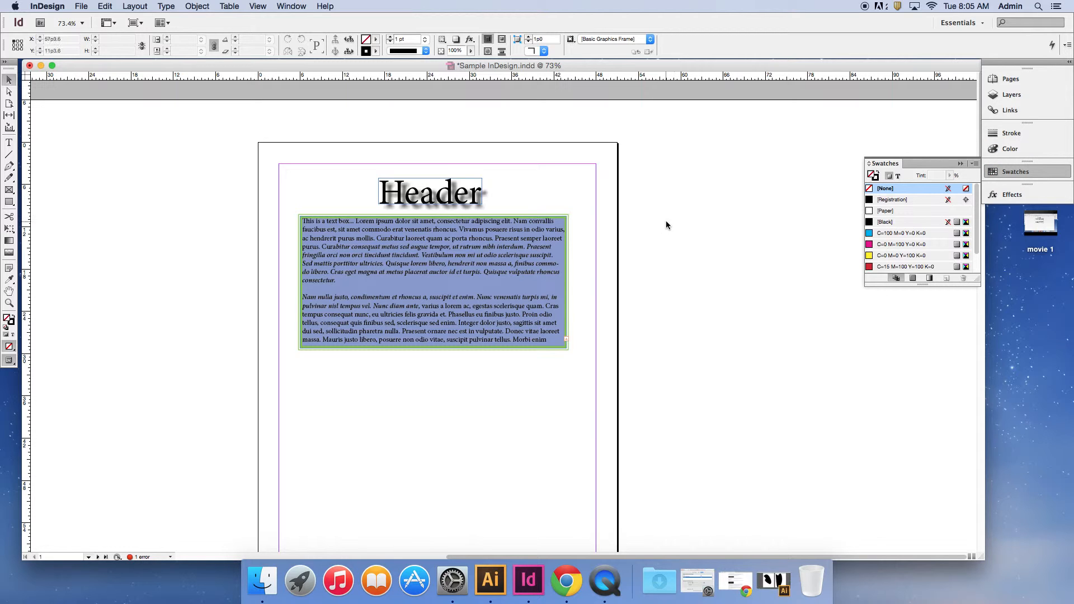
Apply a linear Gradient Feather at 85° to the body text frame, compare it with the preview off and on, and deselect the frame.
click(491, 249)
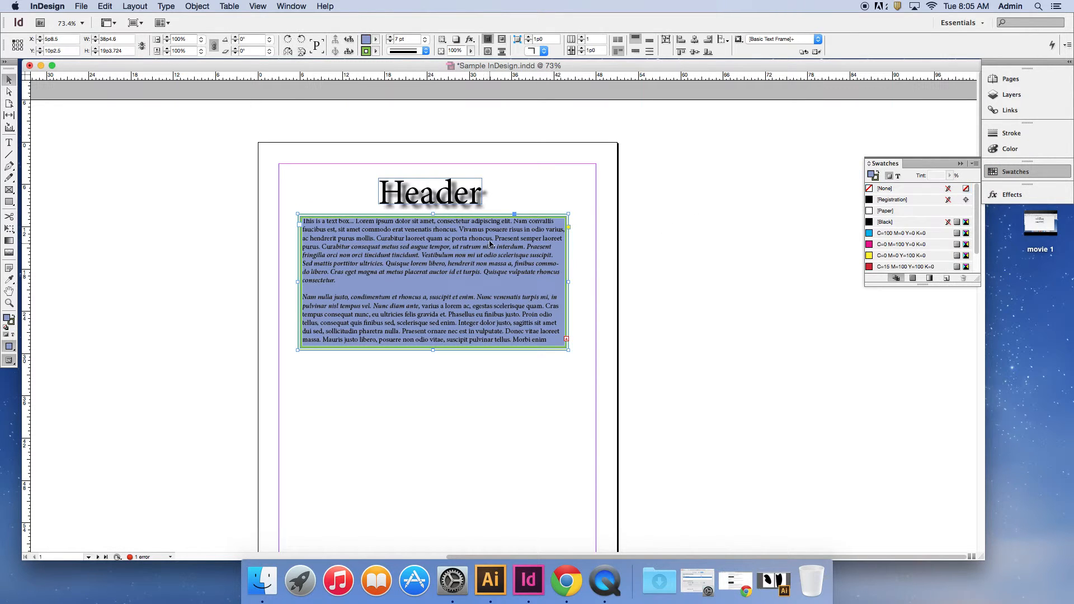
click(205, 6)
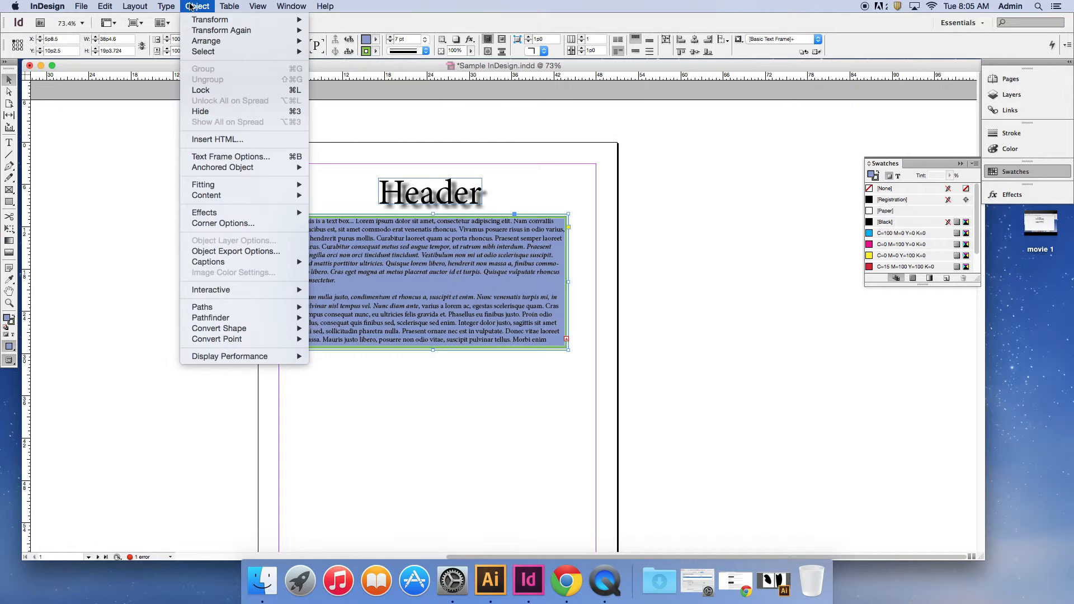
mouse_move(254, 214)
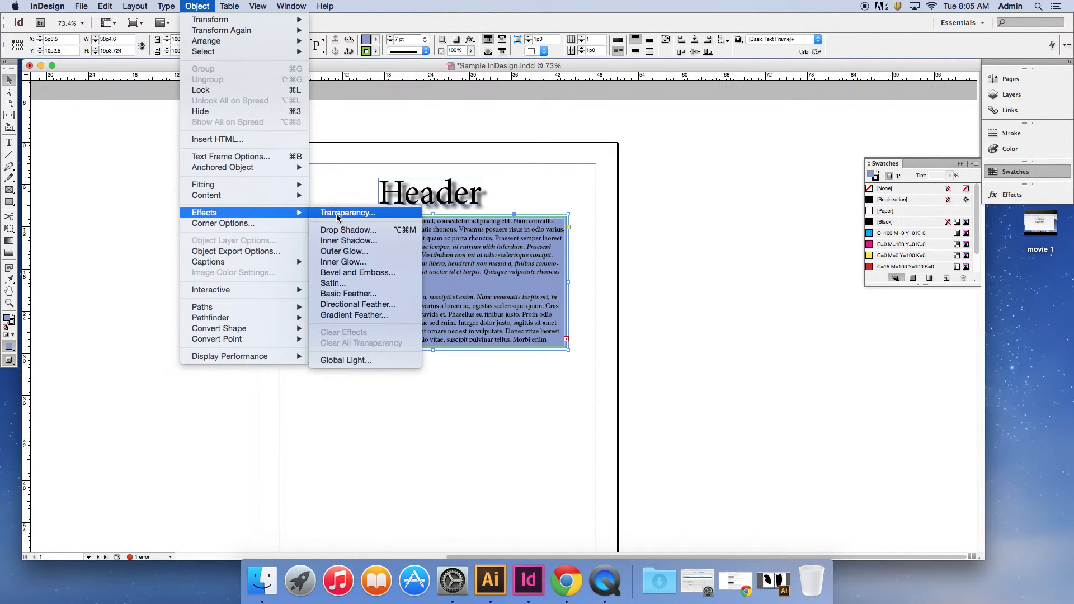
click(358, 316)
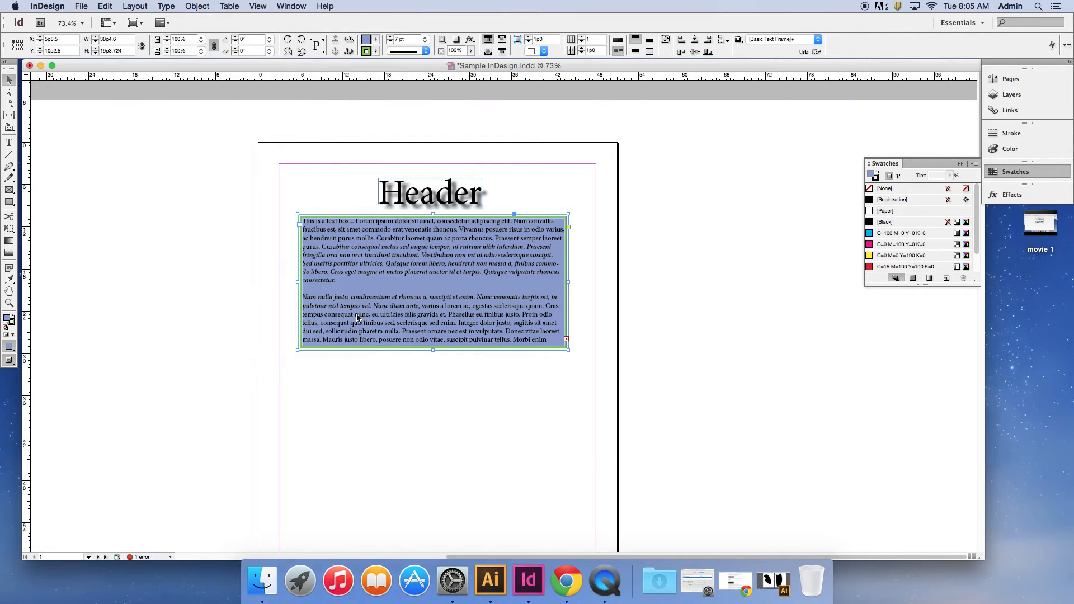
drag(703, 350, 699, 343)
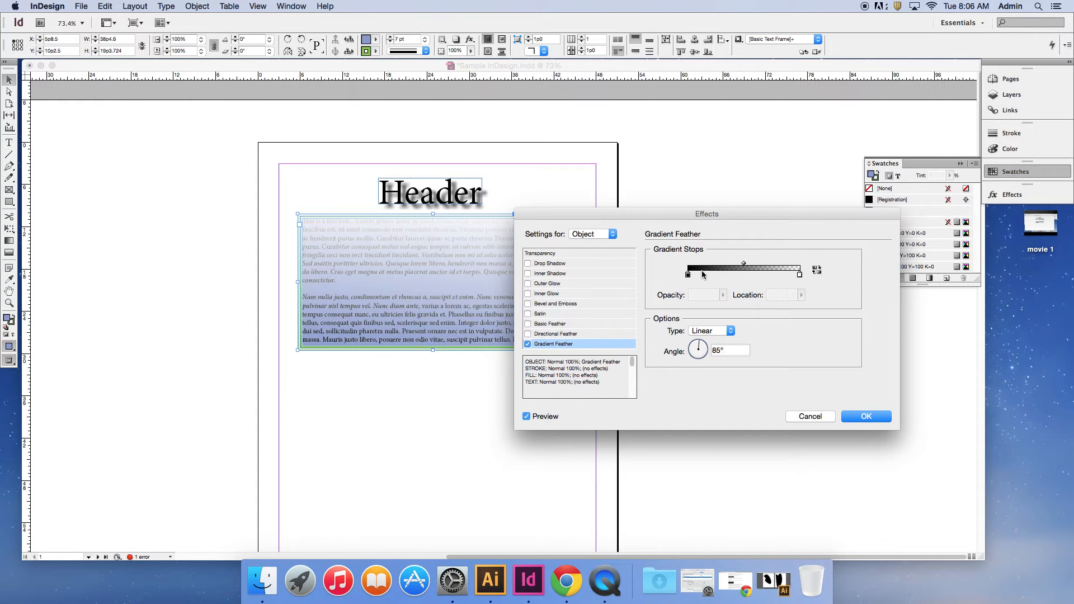
click(527, 417)
click(527, 416)
click(862, 418)
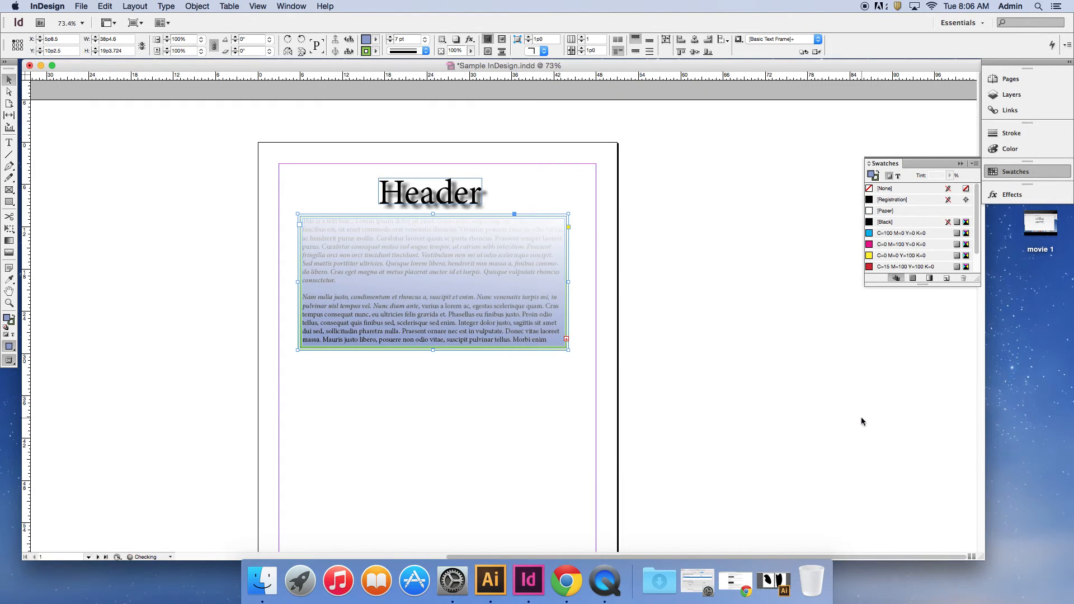
click(162, 210)
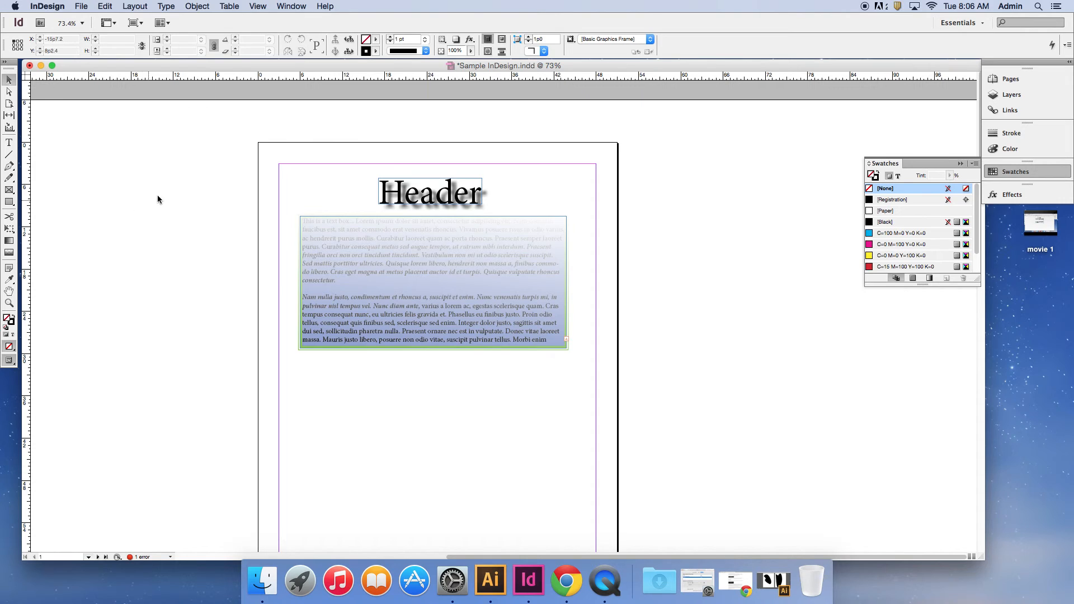
scroll(226, 233, down, 10)
scroll(226, 233, up, 10)
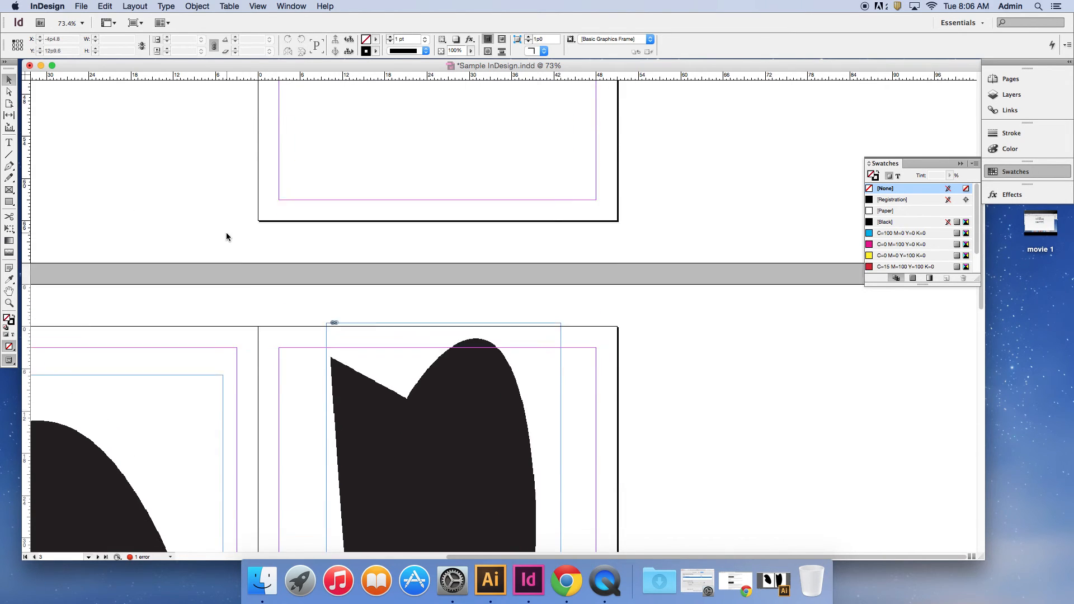
scroll(226, 236, down, 2)
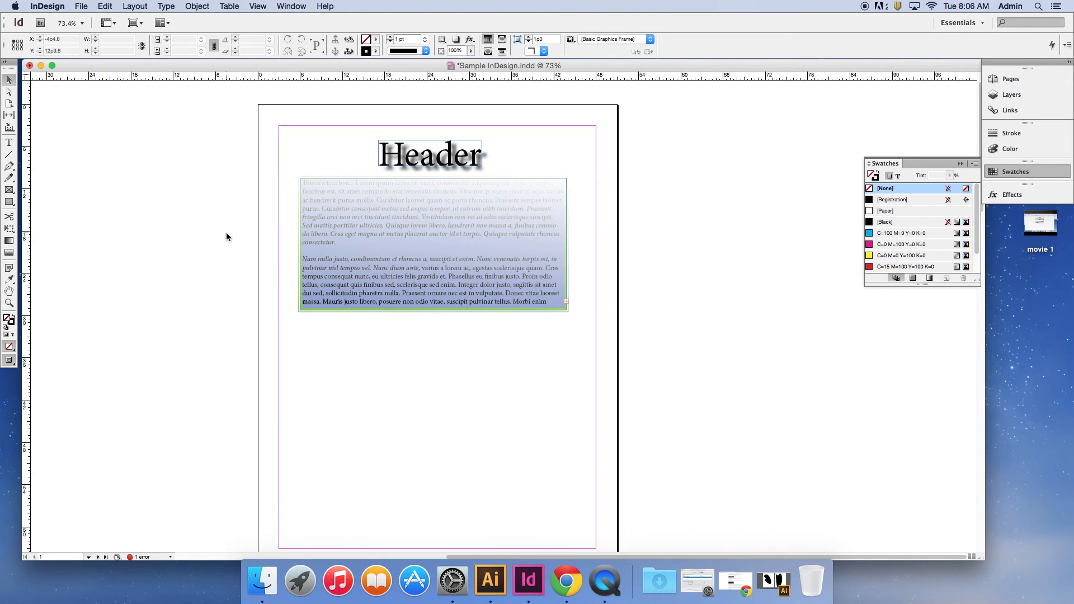